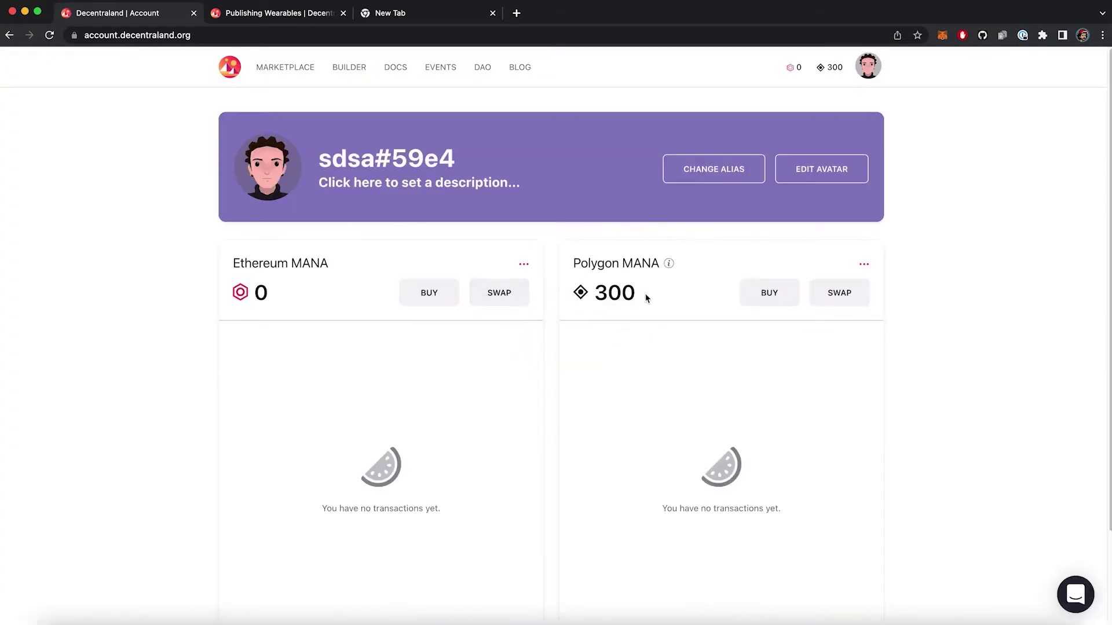
- Start a Polygon MANA purchase for 300 US dollars, then abandon and close the purchase widget
left_click(769, 292)
left_click(634, 222)
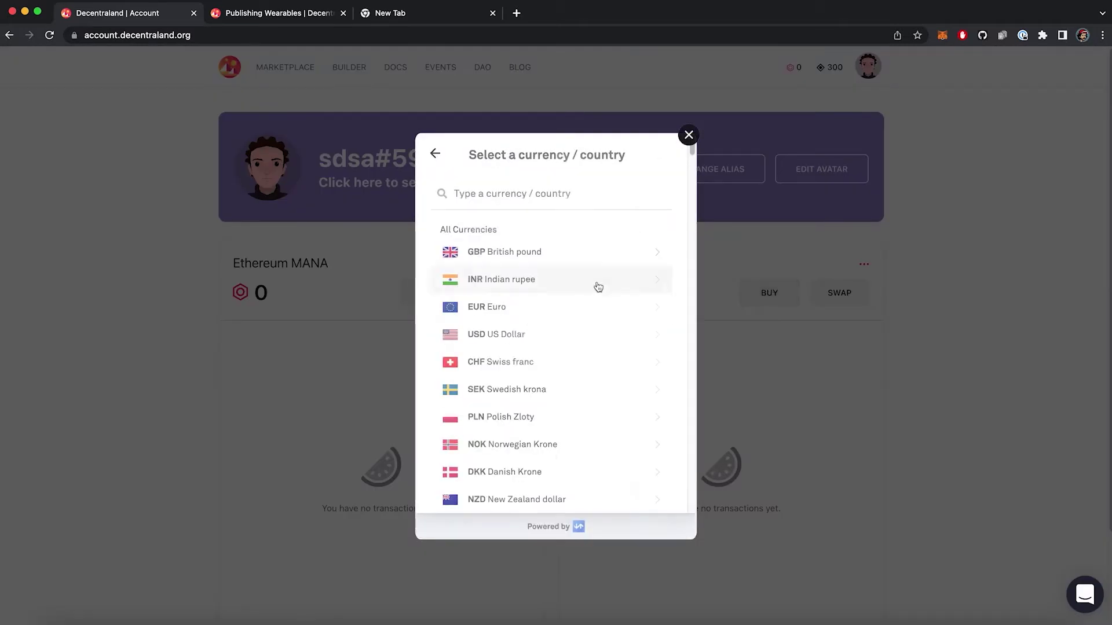
left_click(487, 334)
double_click(455, 220)
type("3")
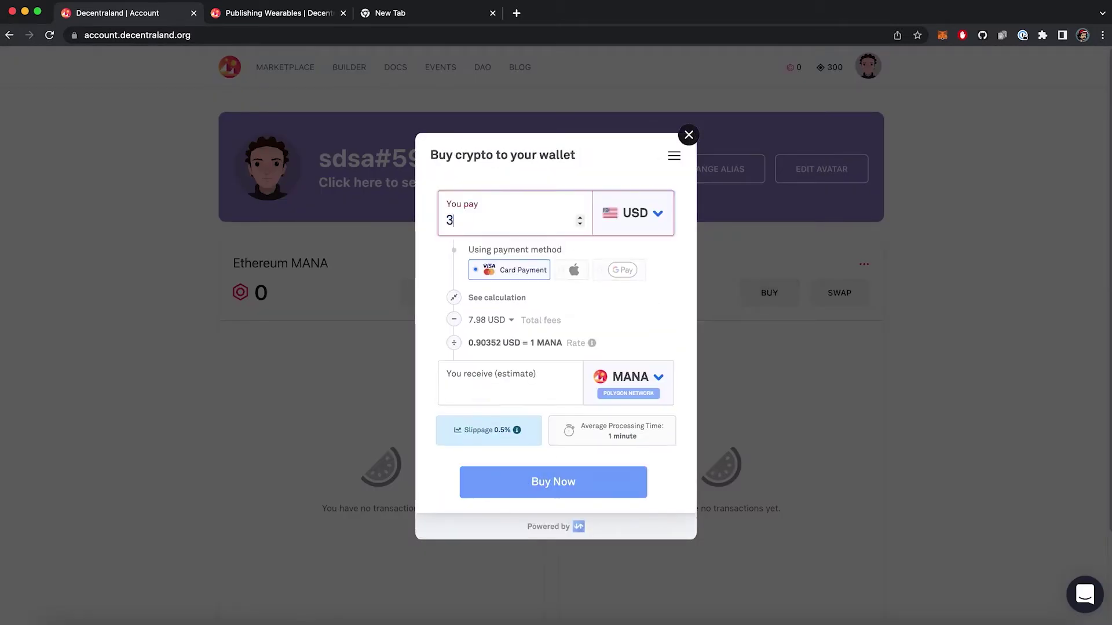
type("00")
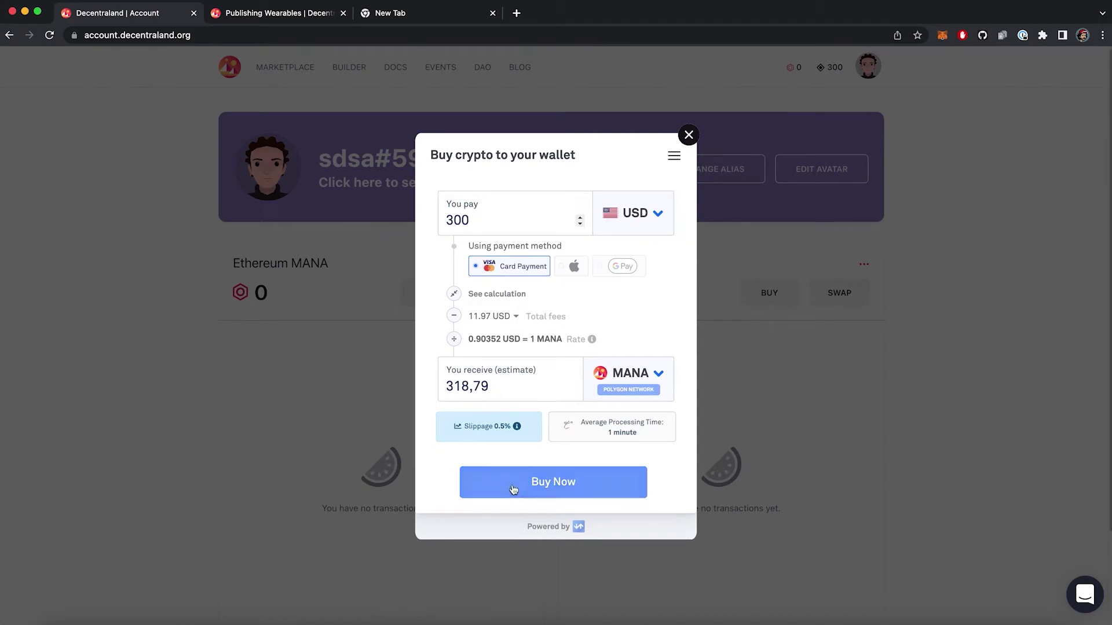
left_click(517, 488)
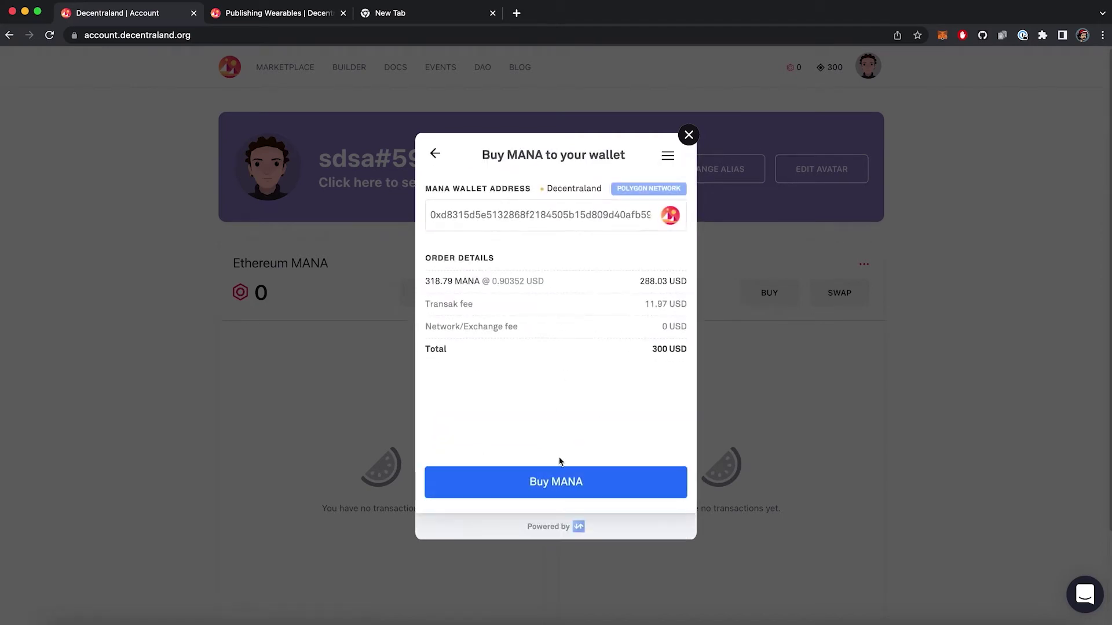
left_click(688, 135)
left_click(584, 392)
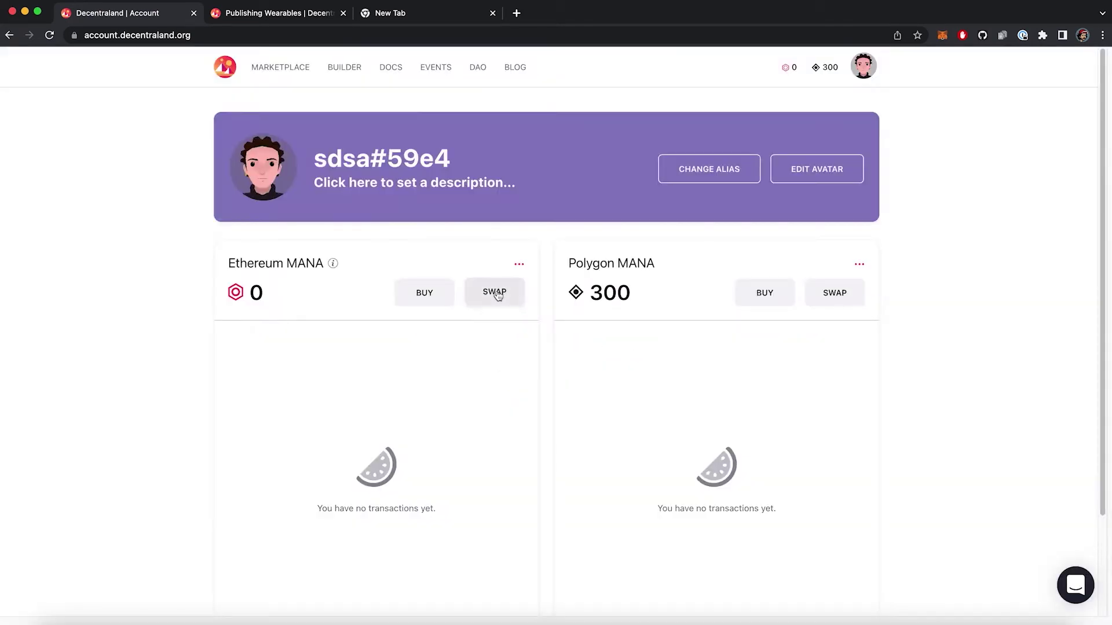
- Convert 3 Ethereum MANA to Polygon MANA and approve the deposit, reviewing transaction details
left_click(498, 295)
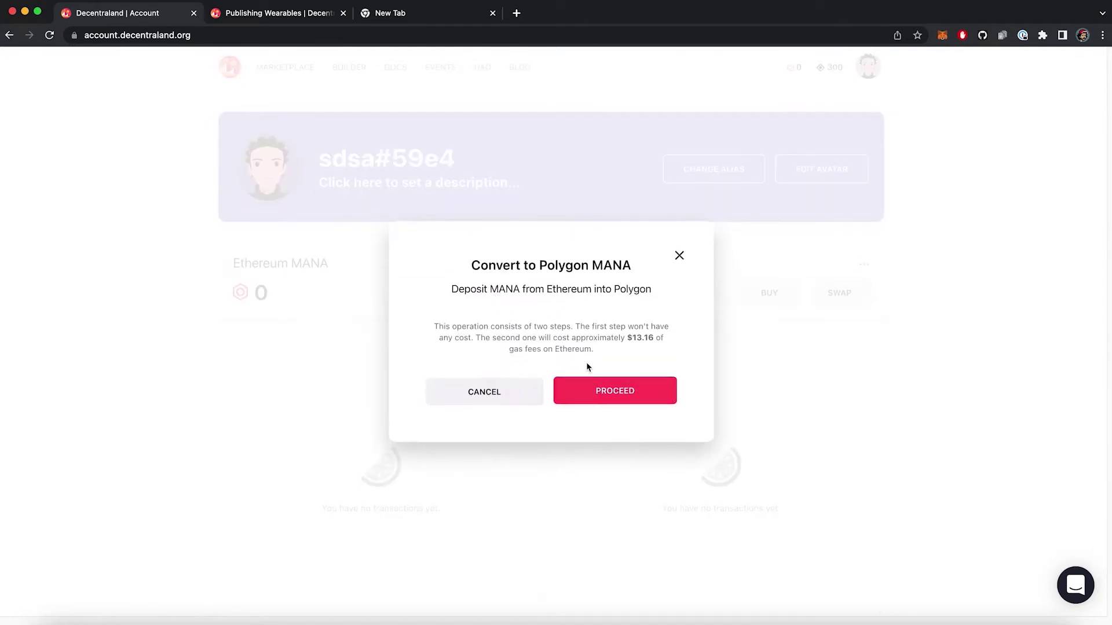
left_click_drag(601, 357, 462, 325)
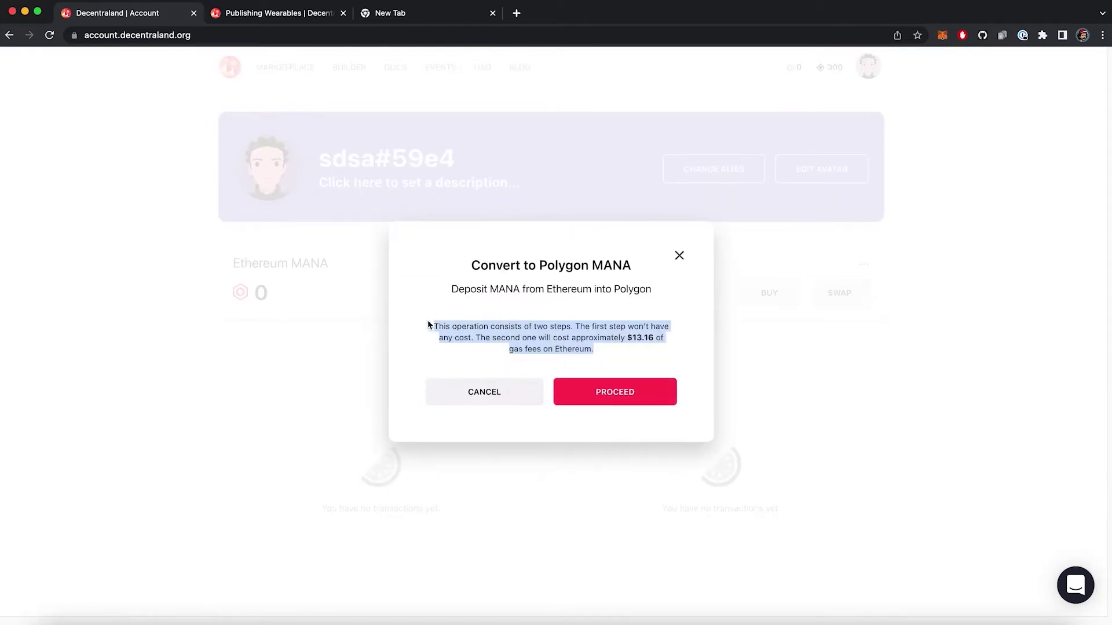
left_click(615, 392)
type("300")
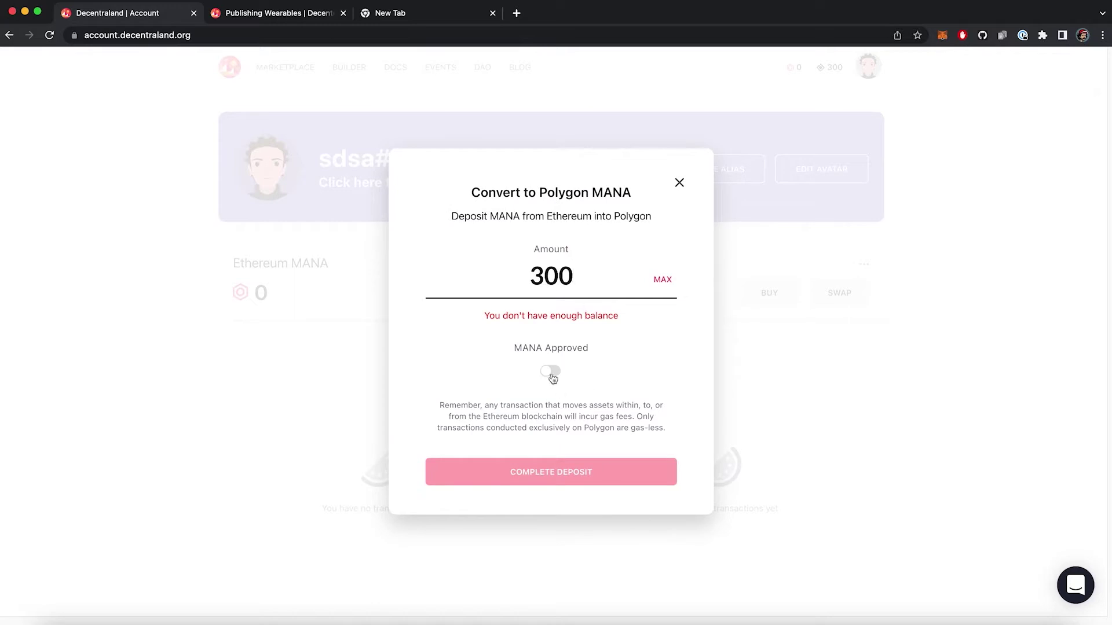
left_click(551, 371)
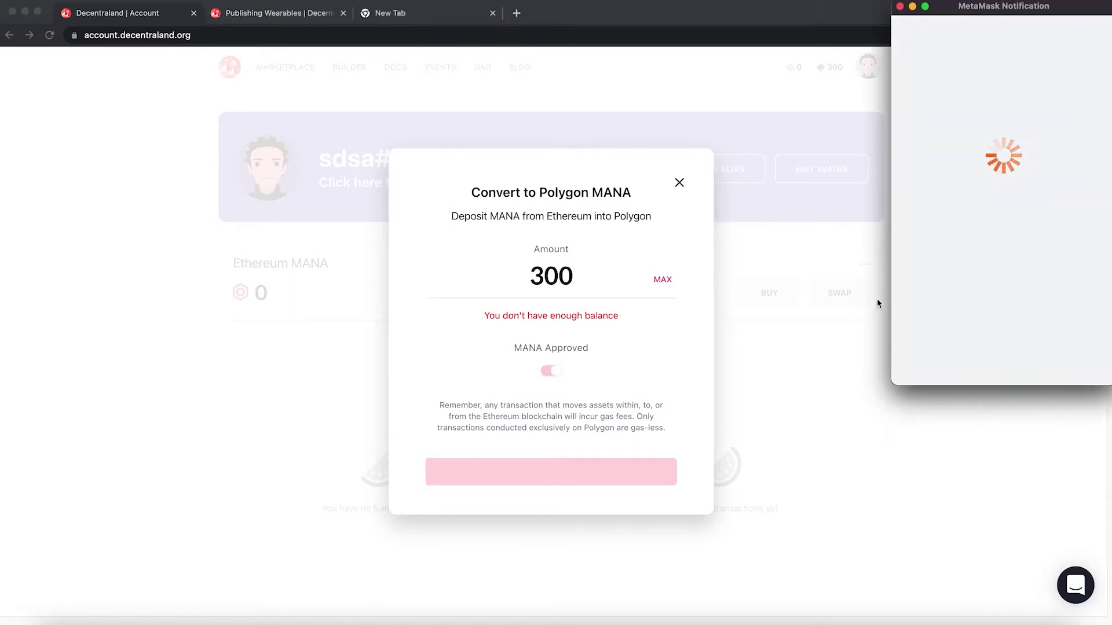
left_click(998, 375)
scroll(1033, 217, "down", 4)
scroll(1034, 217, "down", 3)
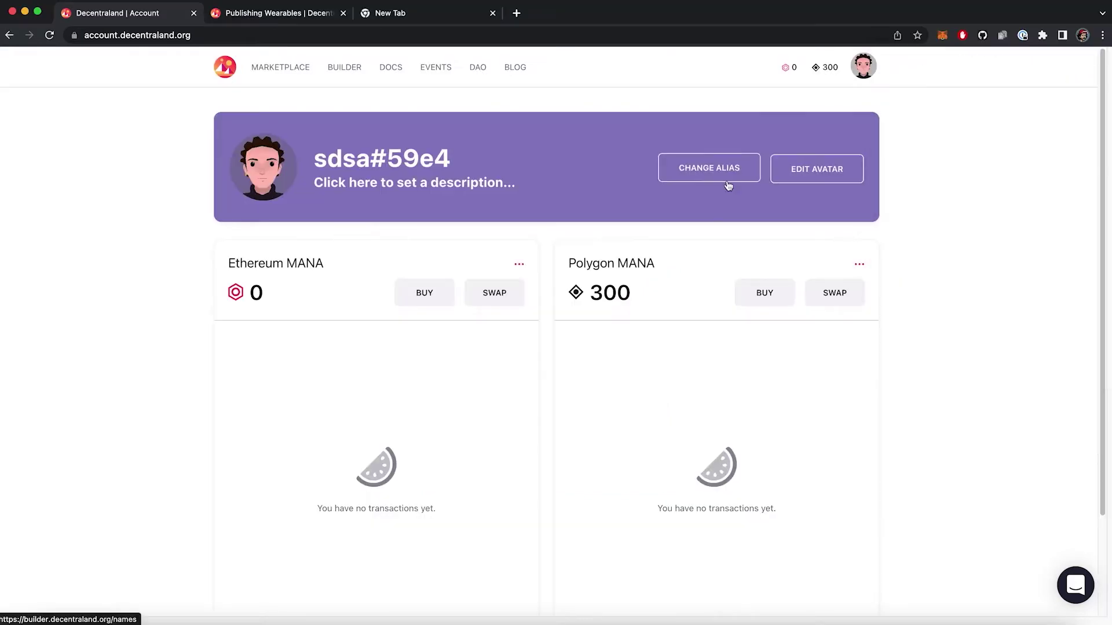
- Create a new wearable collection named 'Fashion Spring 2022'
left_click(349, 67)
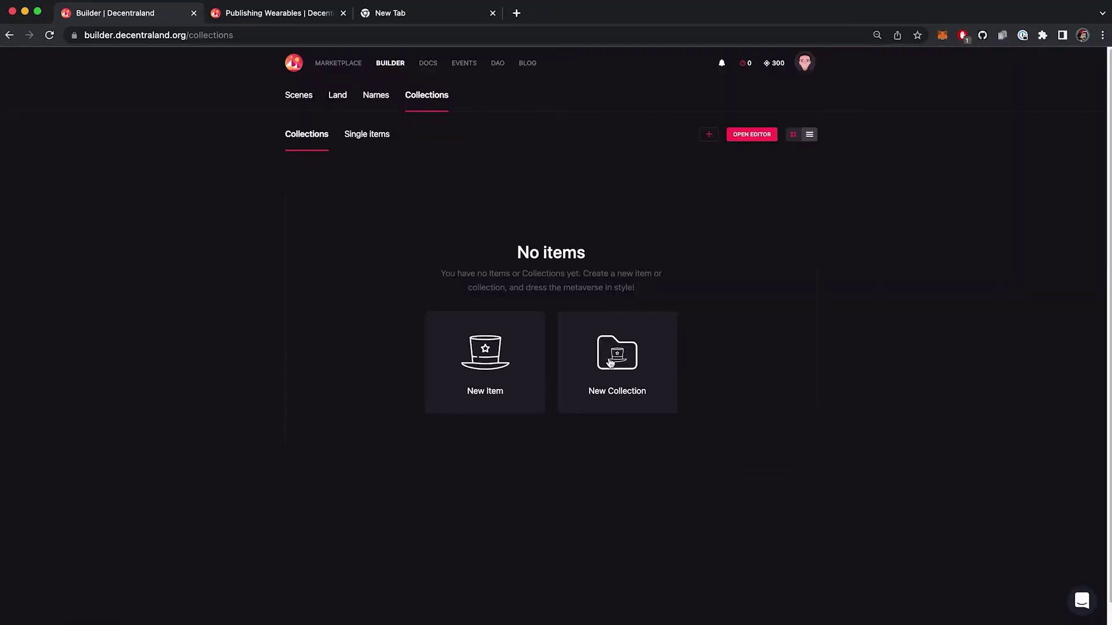
left_click(610, 363)
left_click(502, 335)
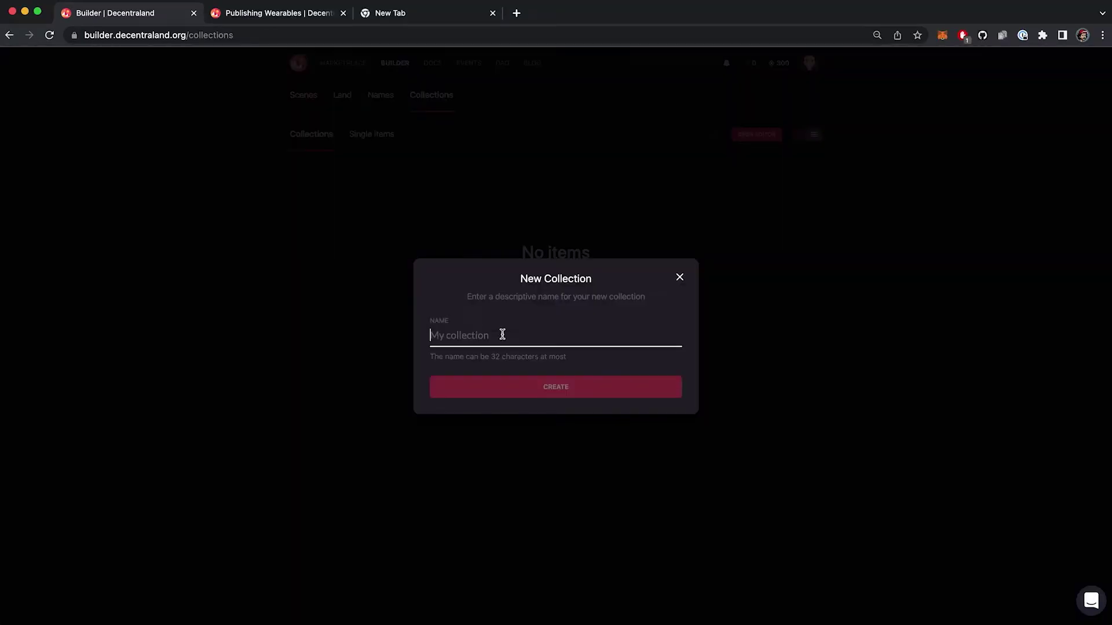
type("Fashion Spring 2022")
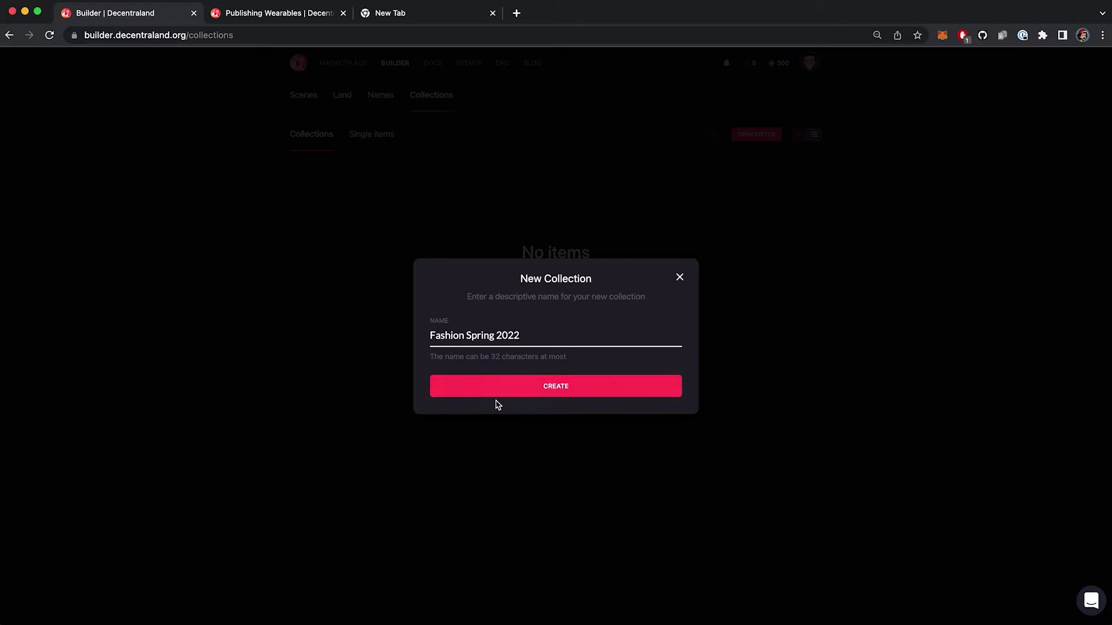
left_click(529, 386)
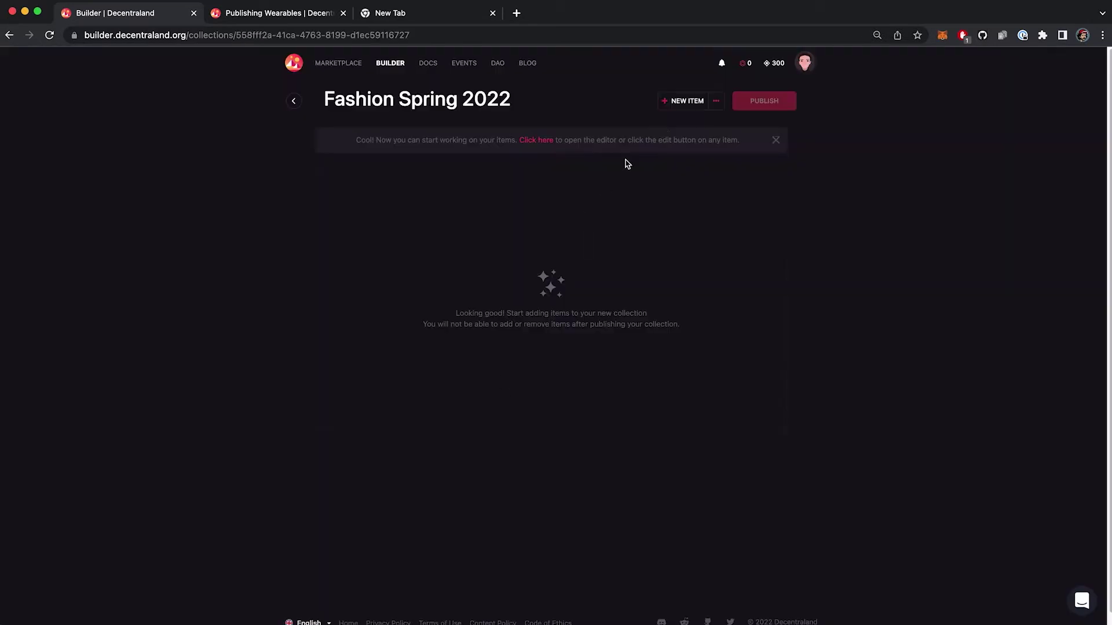
- Add a new item from the Cat Style eyewear model with Legendary rarity and Eyewear category
left_click(676, 104)
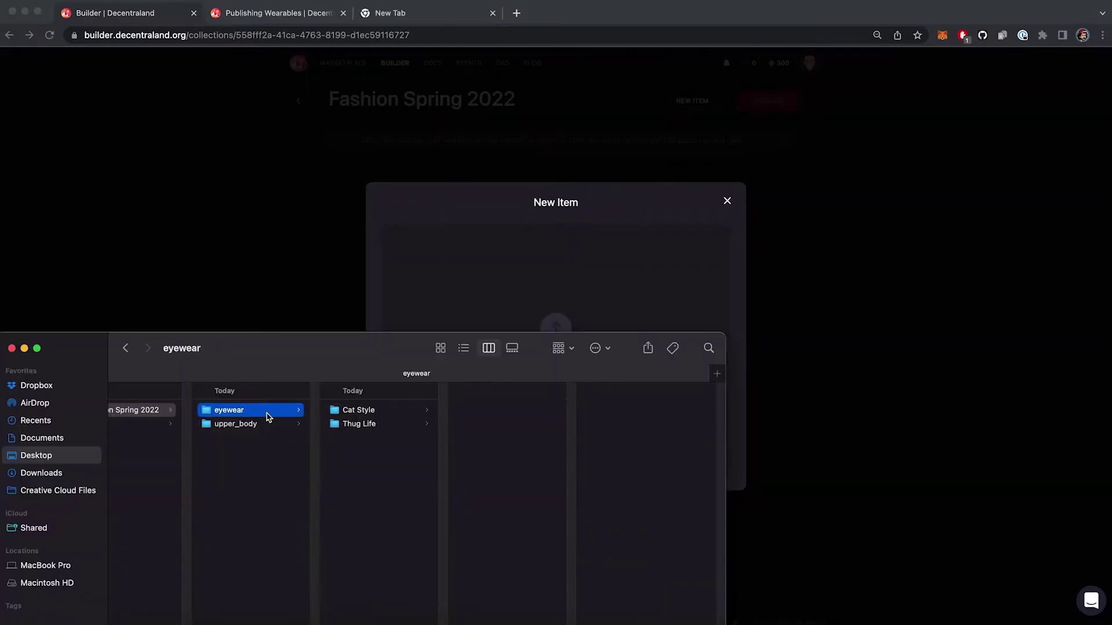
left_click(410, 415)
double_click(504, 412)
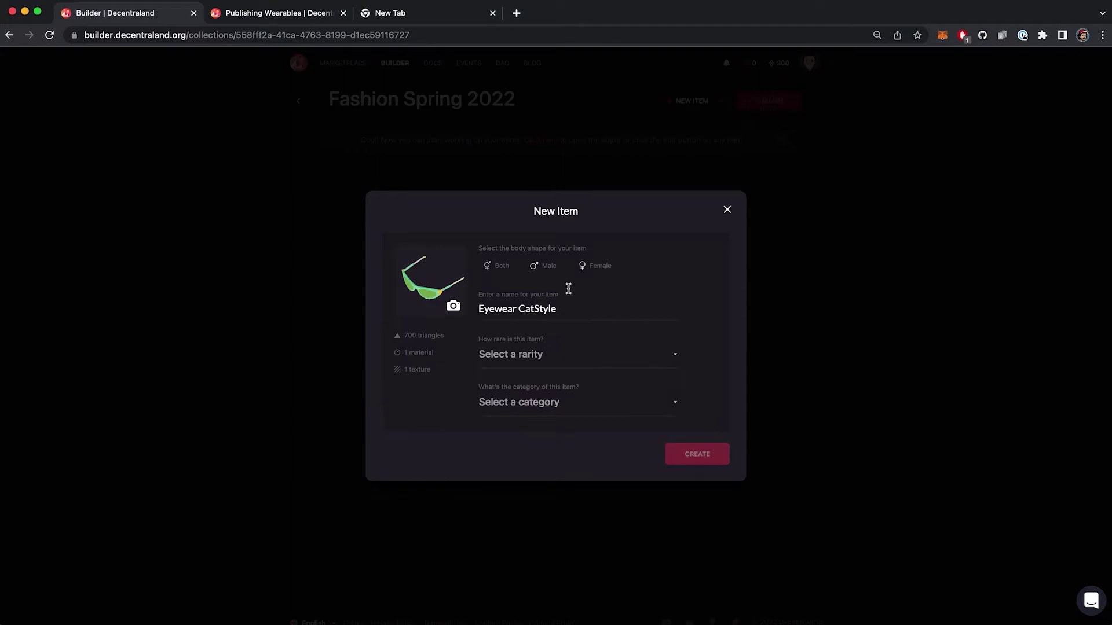
left_click(605, 350)
left_click(542, 435)
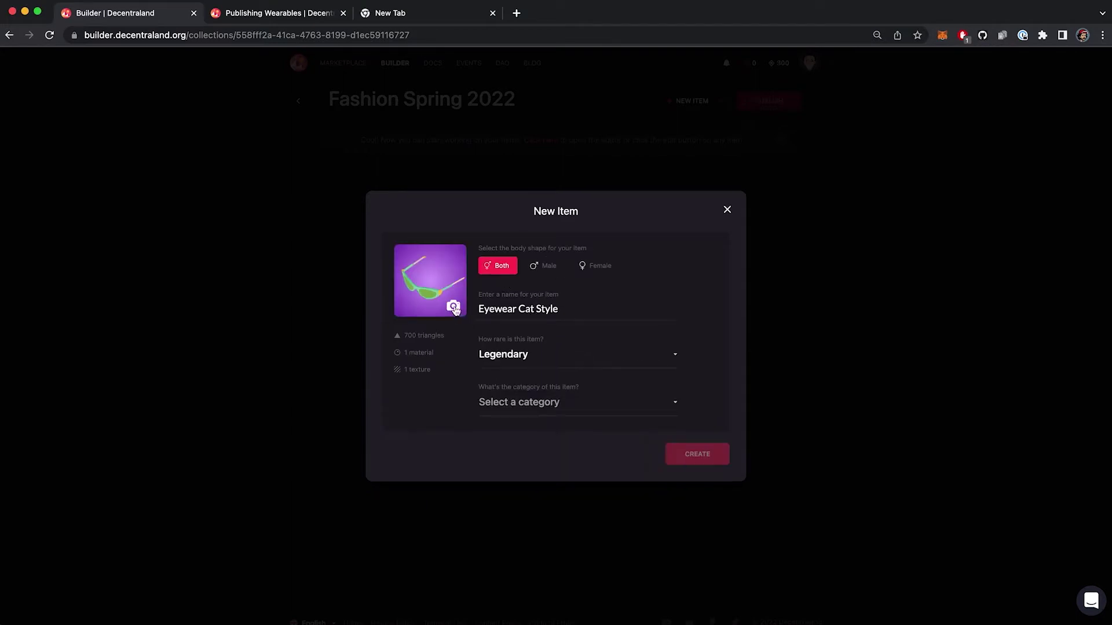
left_click(492, 395)
scroll(495, 440, "down", 3)
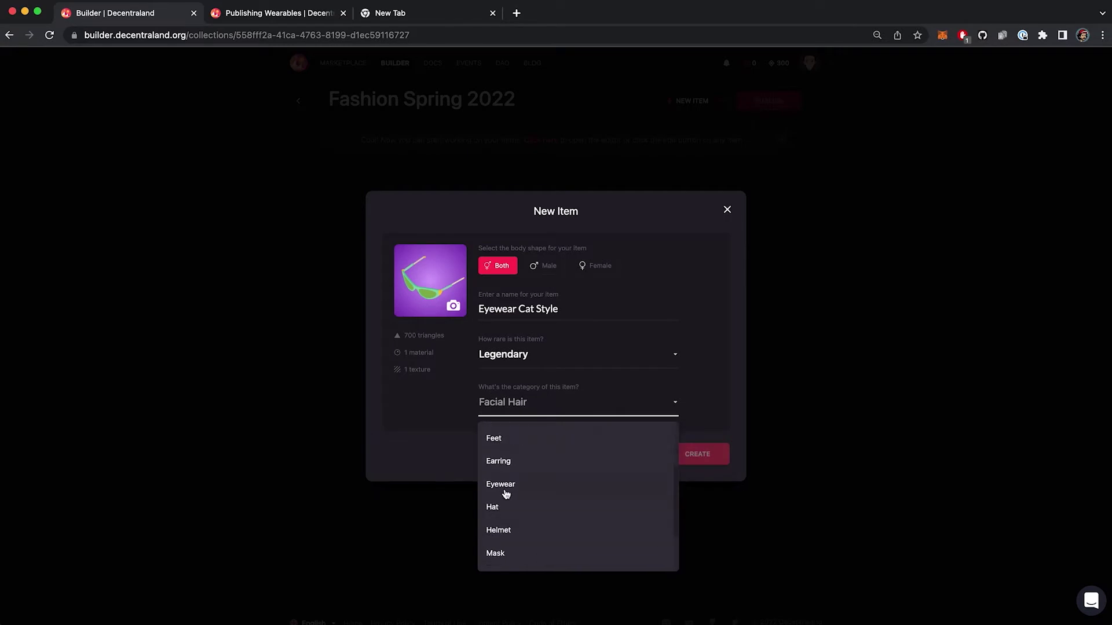
left_click(505, 487)
- Use thumbnail.png from the Cat Style folder as its thumbnail and create Eyewear Cat Style
left_click(453, 308)
left_click(589, 191)
left_click(596, 220)
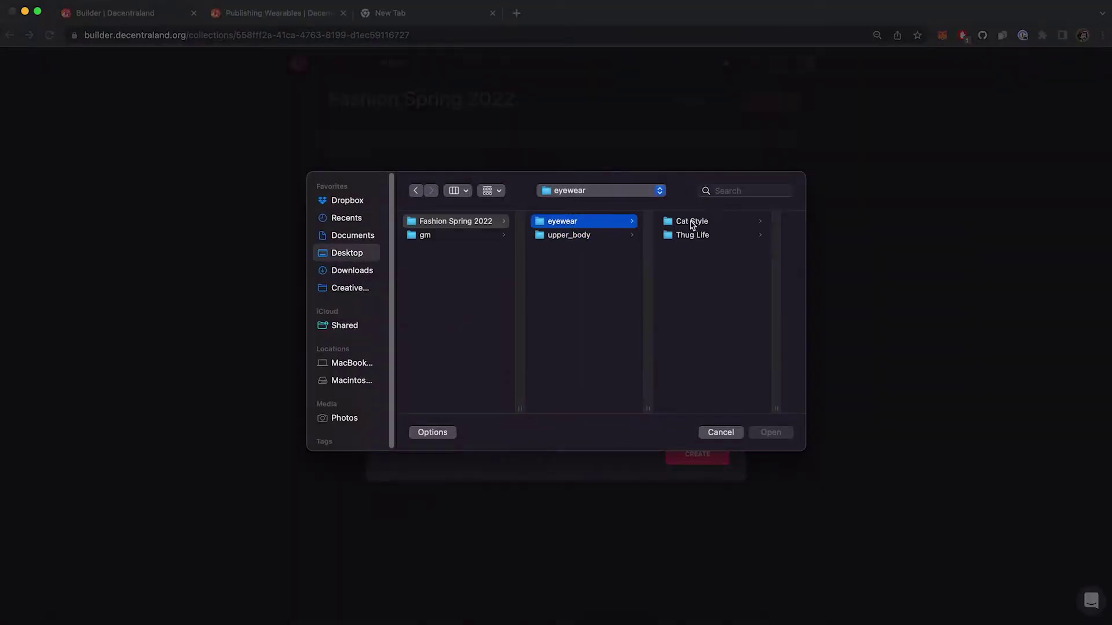
left_click(677, 221)
left_click(575, 234)
left_click(771, 432)
left_click(698, 455)
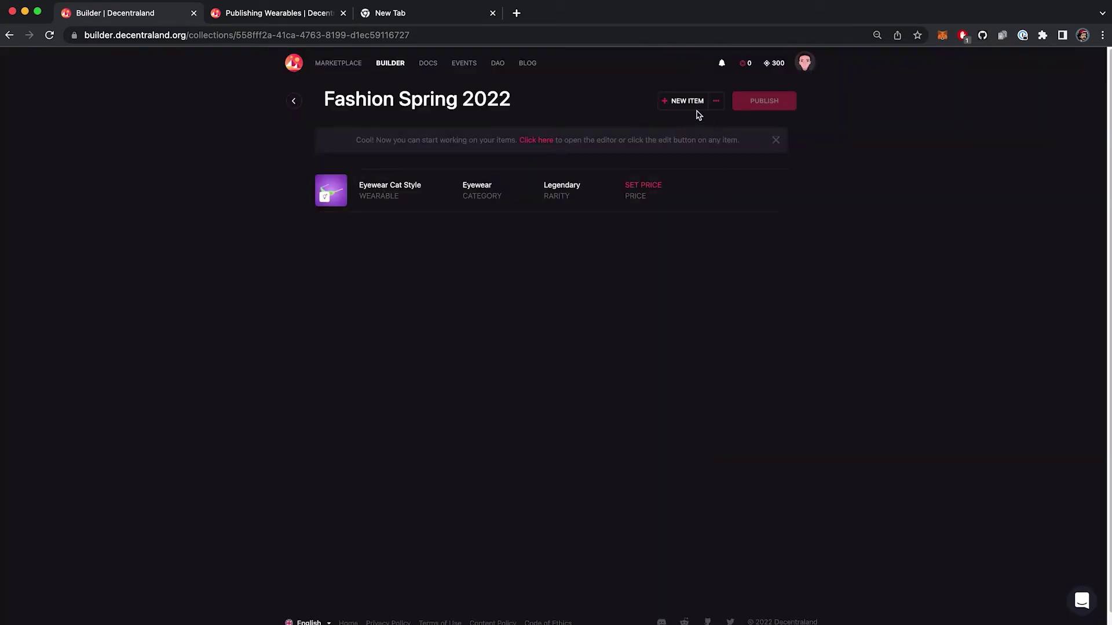
- Upload the female denim dungarees model as a new female-body item, not part of an existing item
left_click(689, 102)
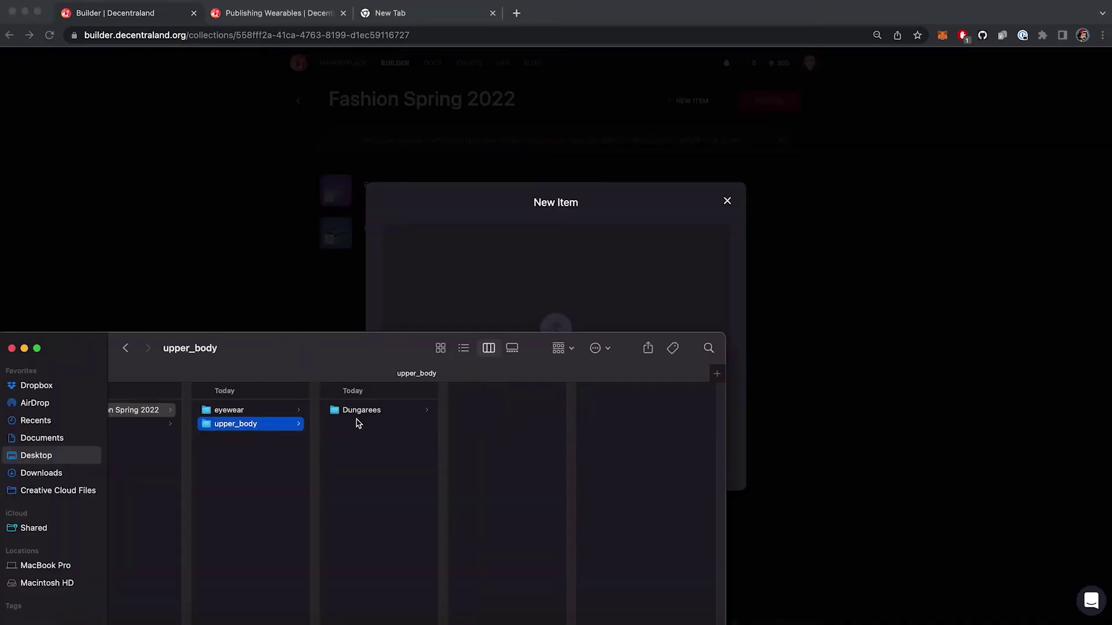
left_click(378, 411)
left_click_drag(489, 412, 612, 287)
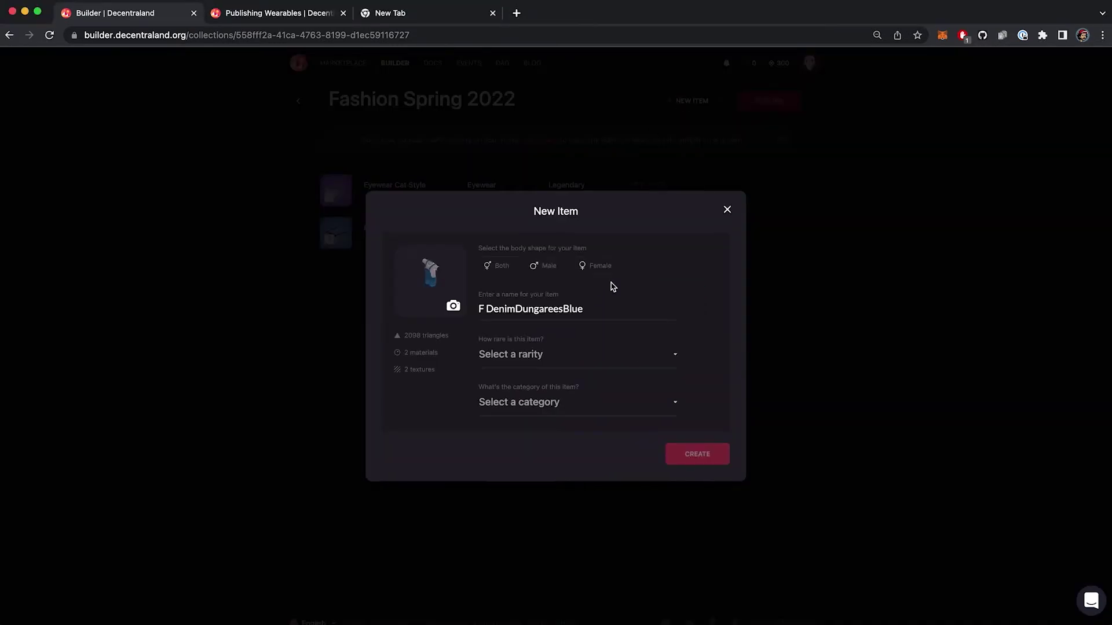
left_click(591, 266)
left_click(592, 266)
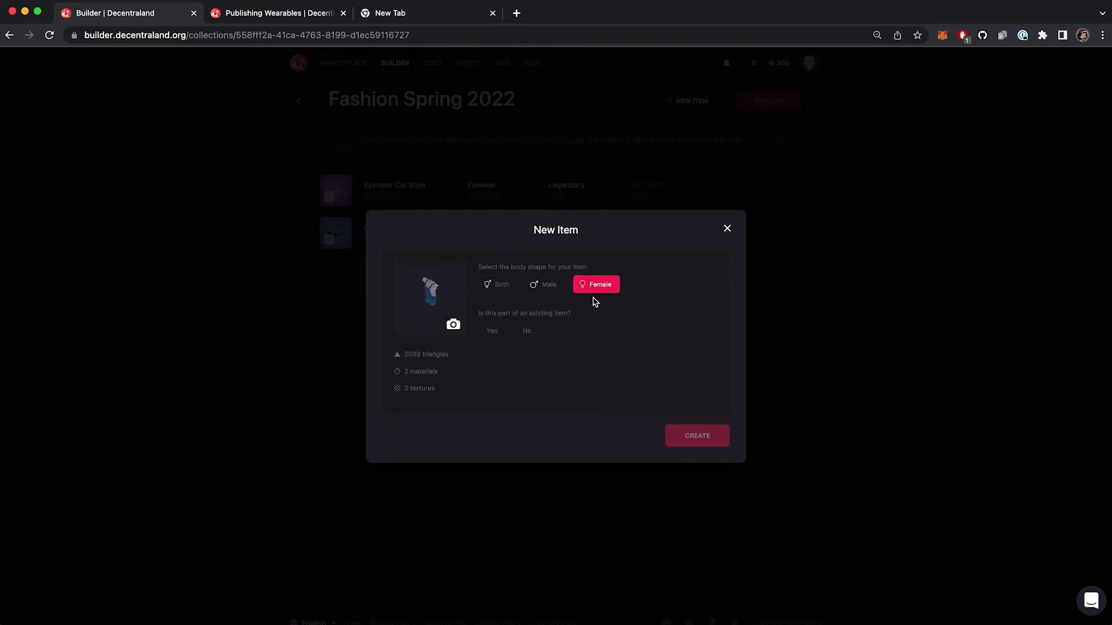
left_click(527, 331)
- Name it 'Denim Dungarees Blue' with Rare rarity and Upper Body category, and create it
triple_click(533, 330)
type("Denim Dungarees Blue")
left_click(571, 374)
left_click(493, 504)
left_click(571, 425)
left_click(504, 457)
left_click(451, 284)
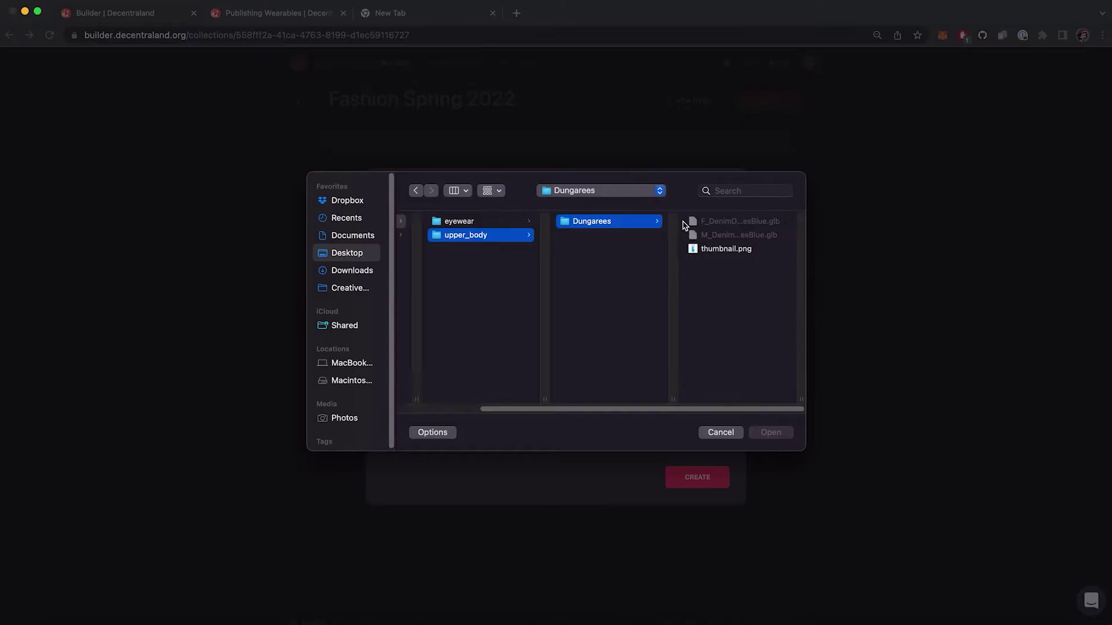
left_click(720, 432)
left_click(707, 477)
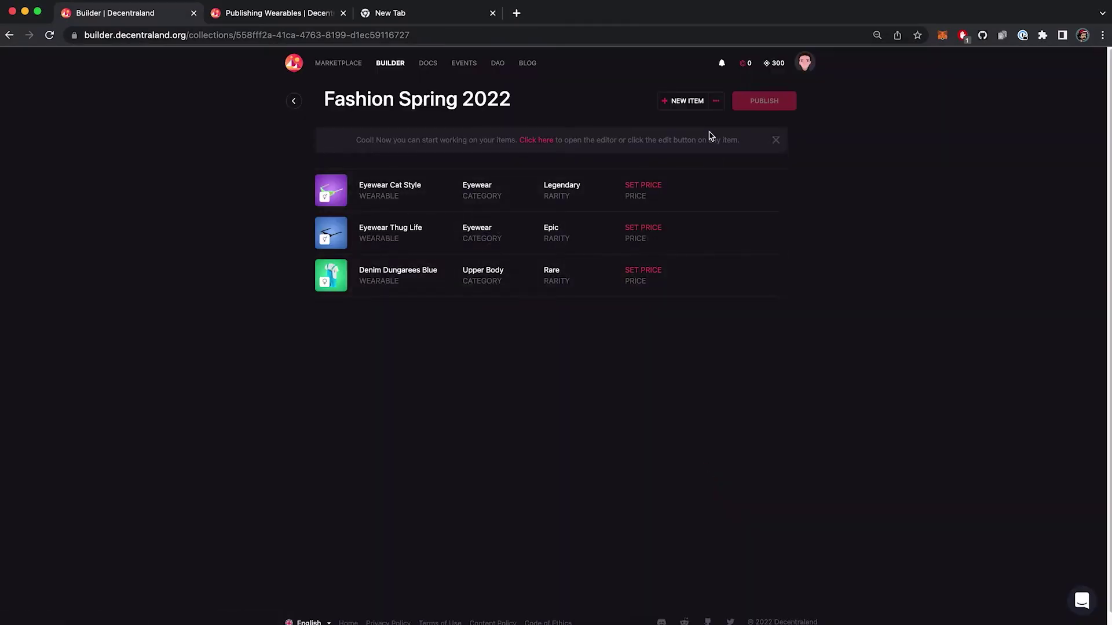
- Give Eyewear Cat Style description 'Fashion', replaces Helmet and Mask, tags eyewear and metaverse, and save
left_click(754, 188)
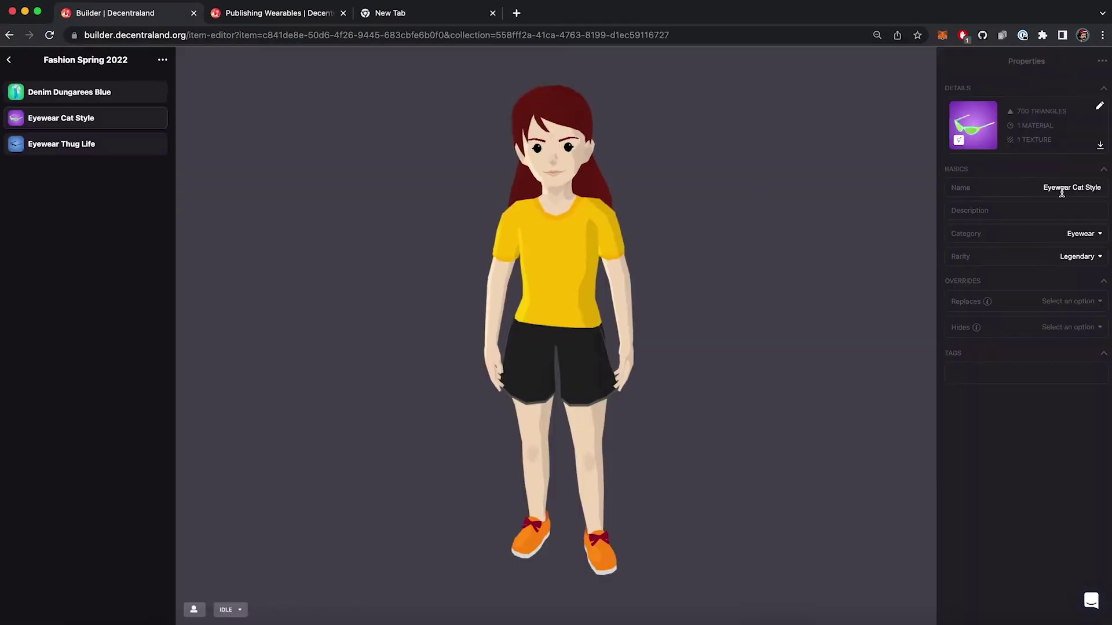
left_click(1061, 210)
type("Fashion Spring Wearable Seasson")
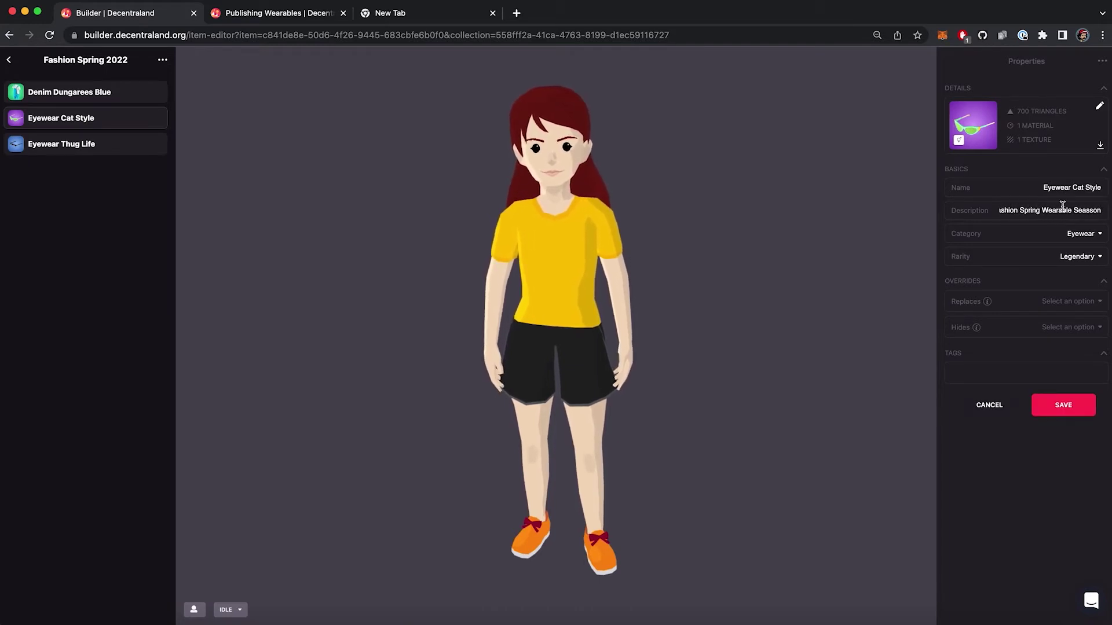
left_click(1085, 309)
left_click(1015, 518)
left_click(1006, 290)
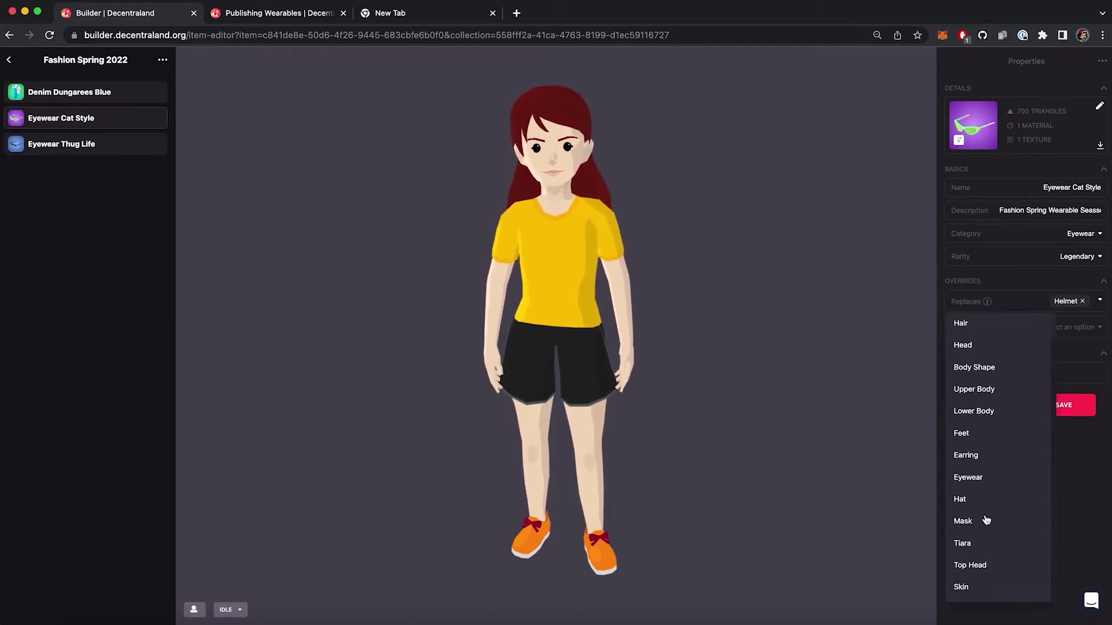
left_click(985, 519)
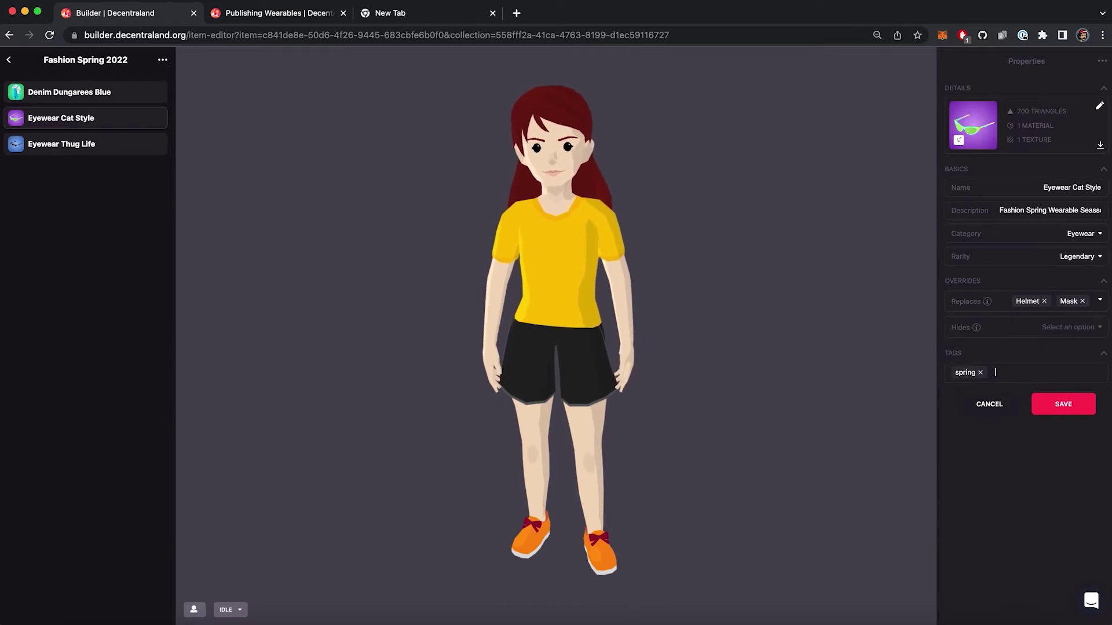
type("eyewear")
key("Return")
type("metaverse")
key("Return")
left_click(1075, 417)
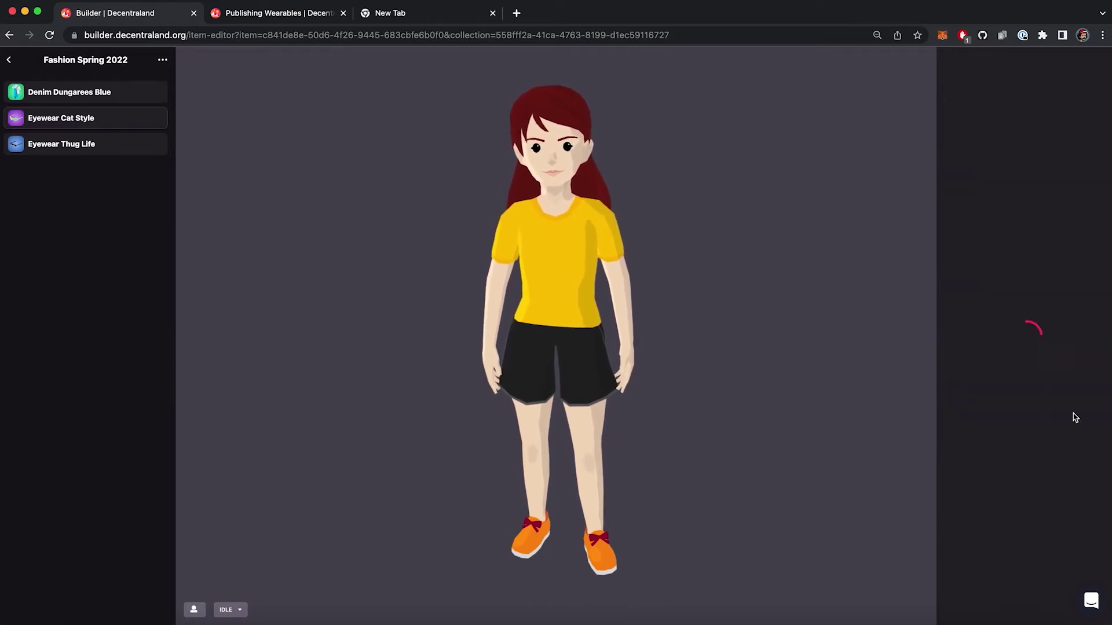
- Make Denim Dungarees Blue hide the Lower Body and check it on the avatar
left_click(69, 92)
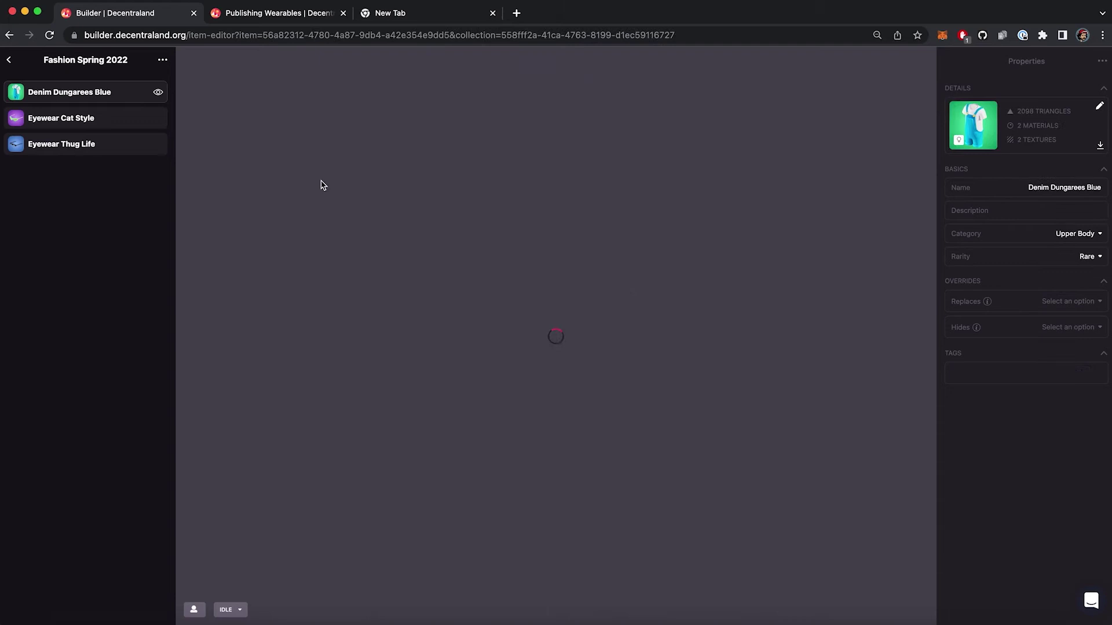
left_click_drag(509, 251, 632, 379)
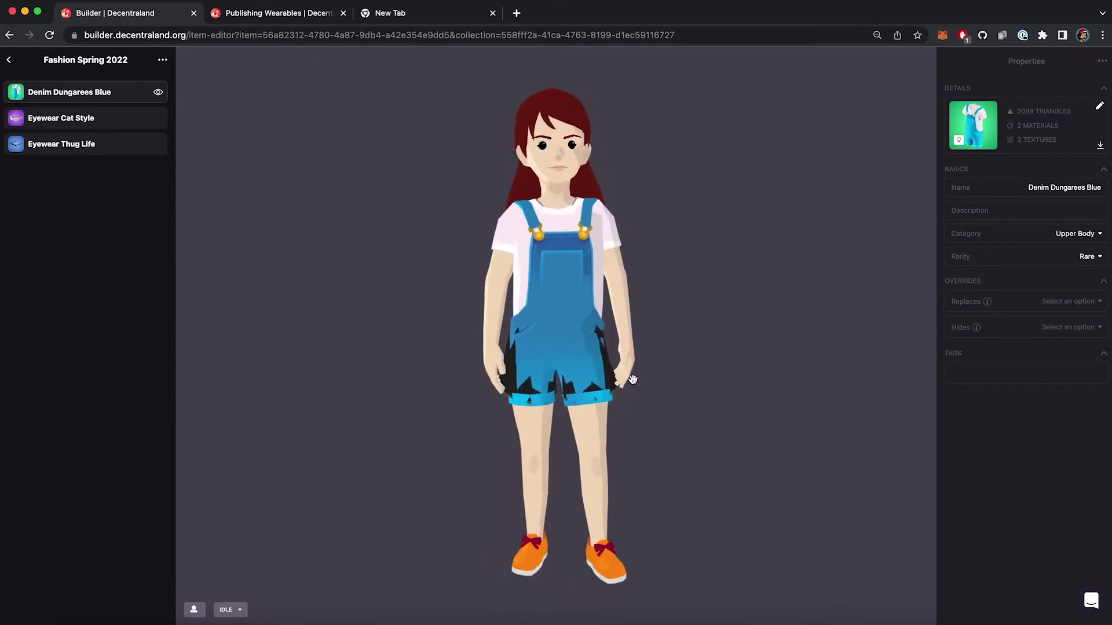
left_click(998, 330)
scroll(973, 463, "down", 1)
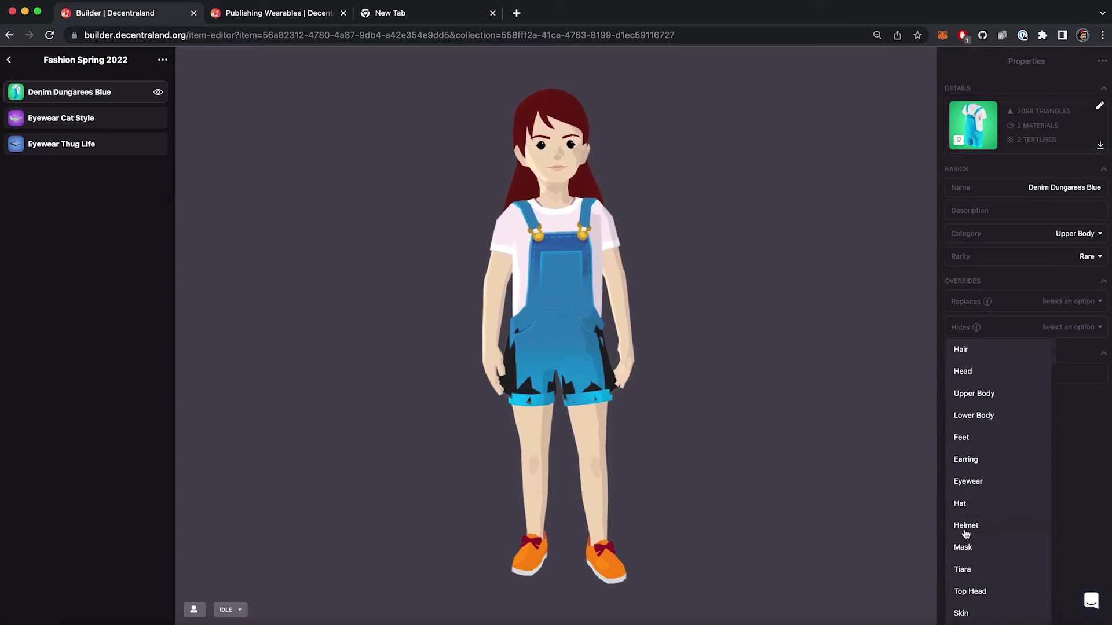
left_click(973, 415)
left_click(1045, 411)
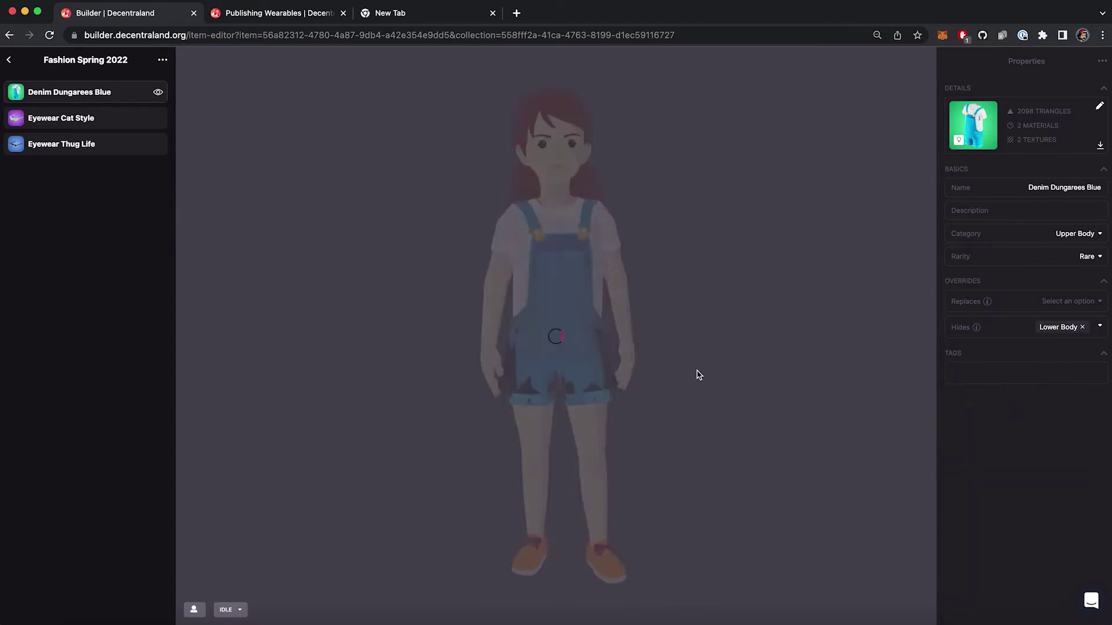
left_click_drag(665, 374, 706, 366)
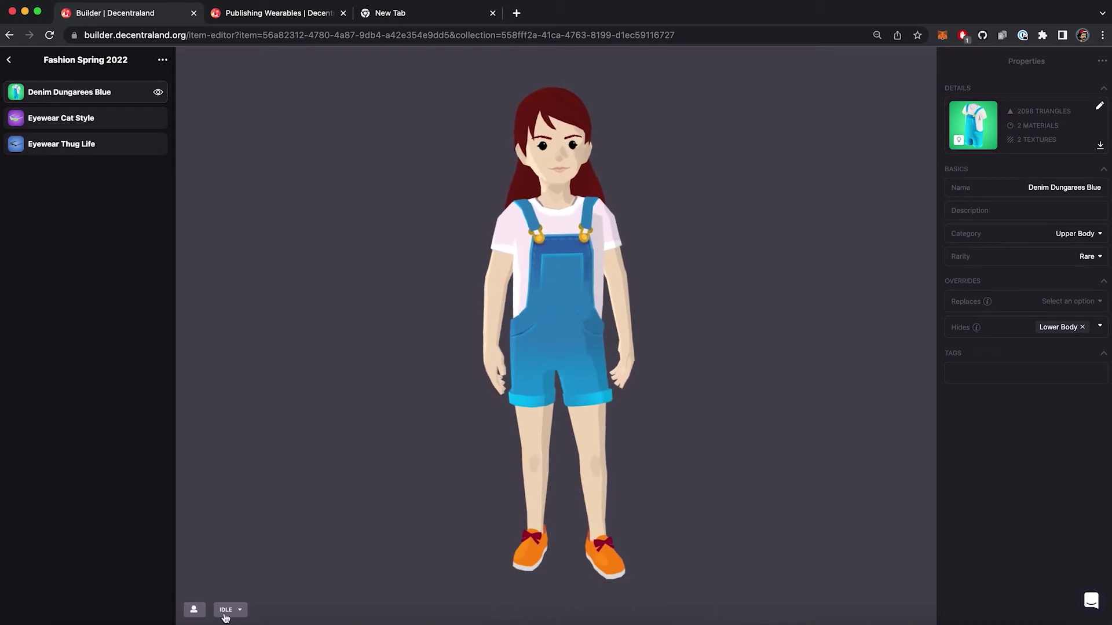
- Switch the preview avatar's body shape to Male and view it in side profile
left_click(194, 609)
left_click(489, 544)
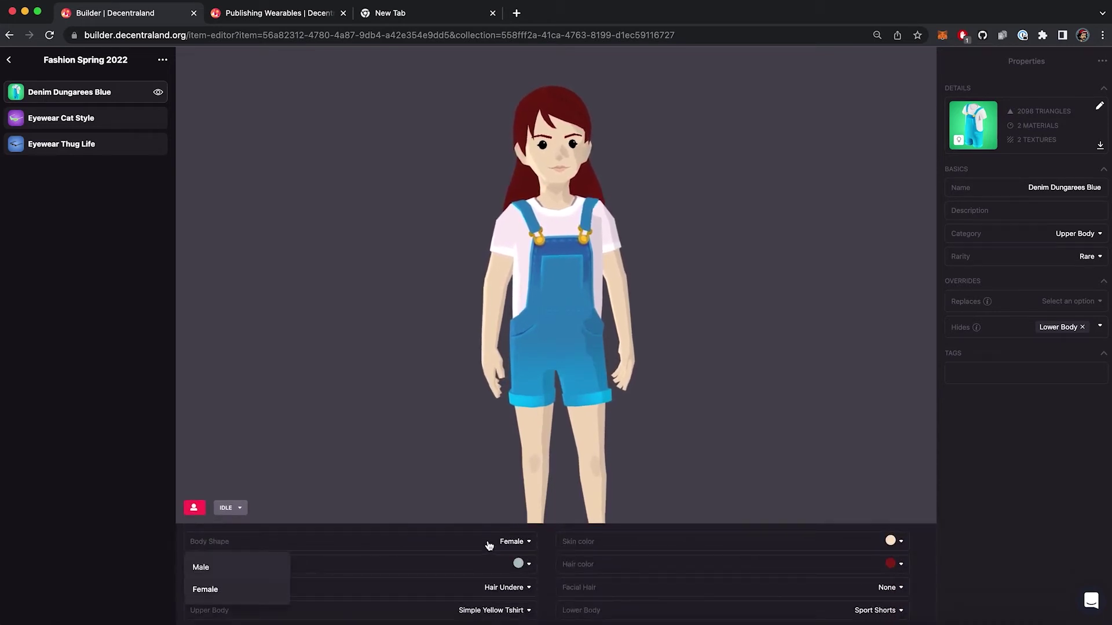
left_click(266, 569)
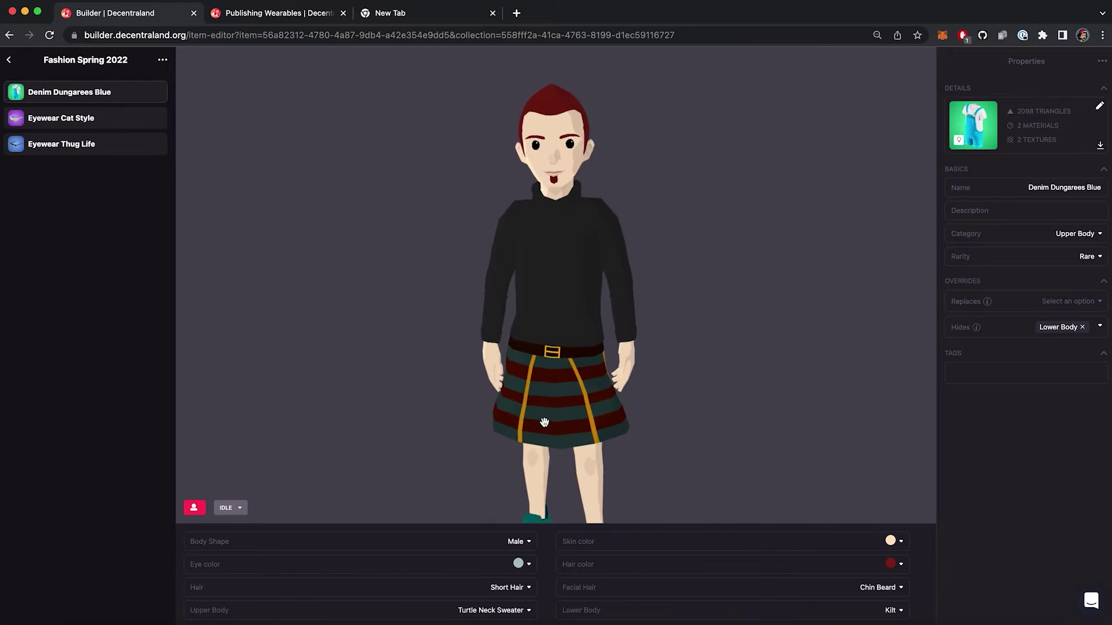
left_click_drag(582, 231, 574, 240)
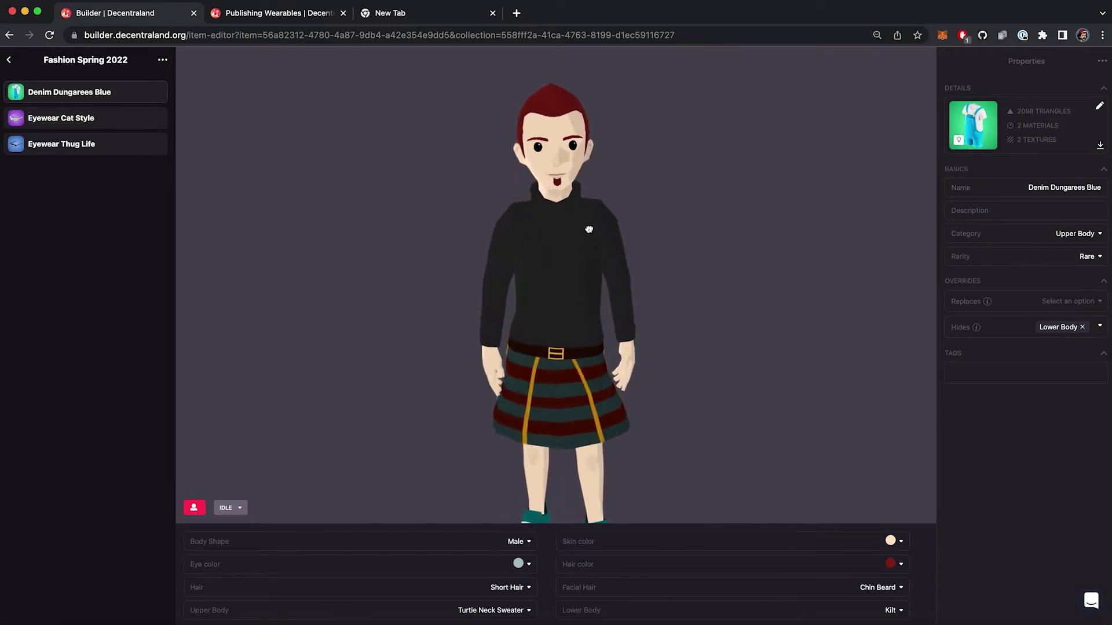
mouse_move(156, 97)
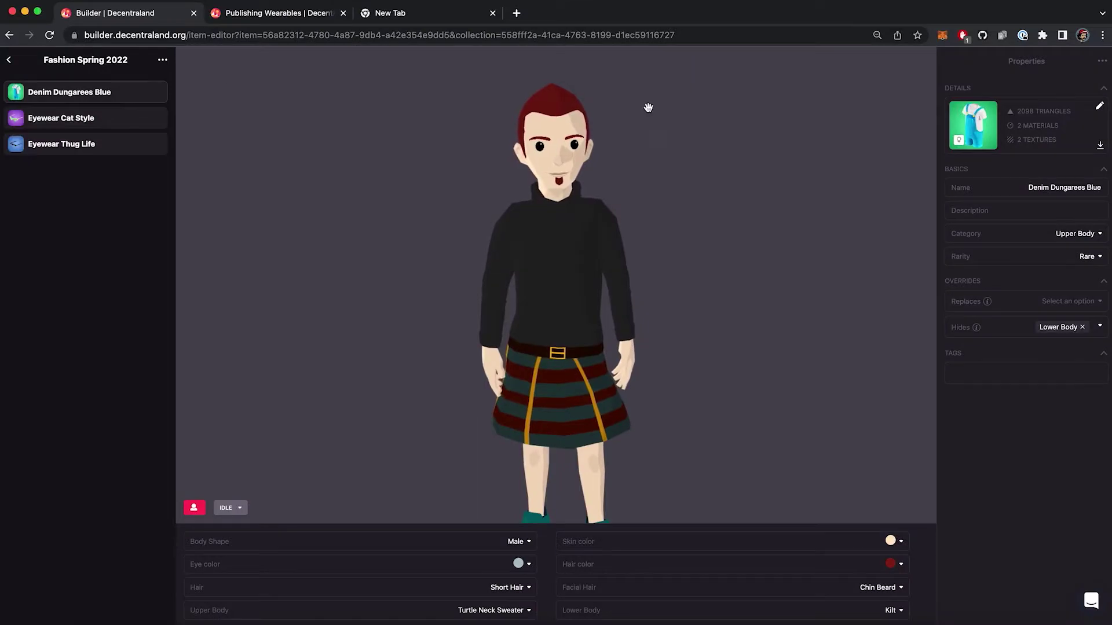
- Add a male representation to Denim Dungarees Blue from the male dungarees .glb model and save
left_click(1102, 61)
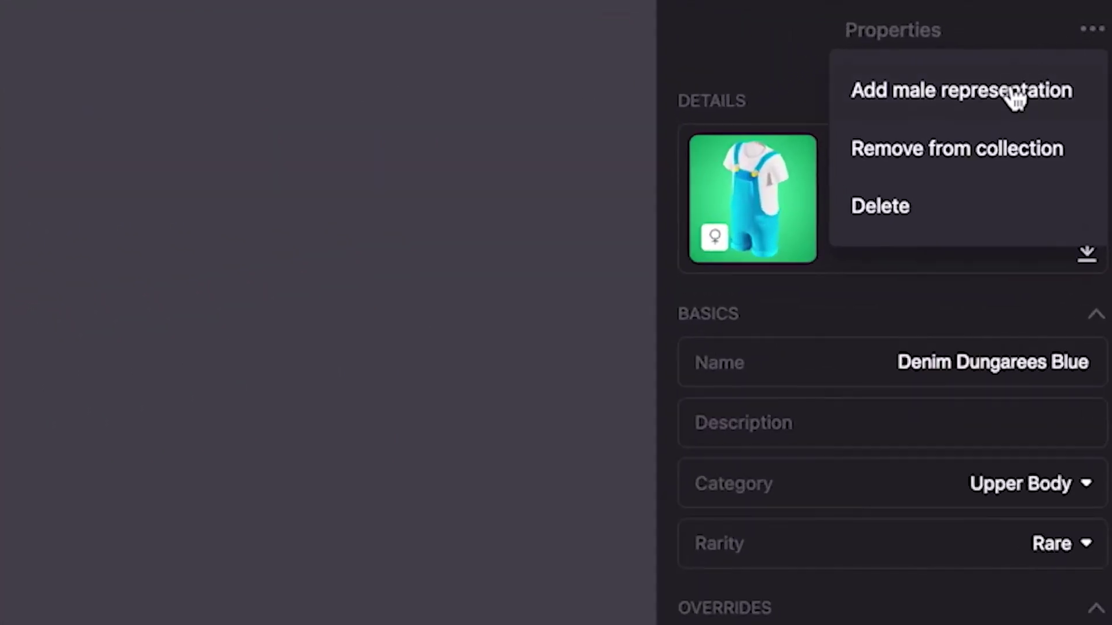
left_click(1014, 95)
left_click(55, 616)
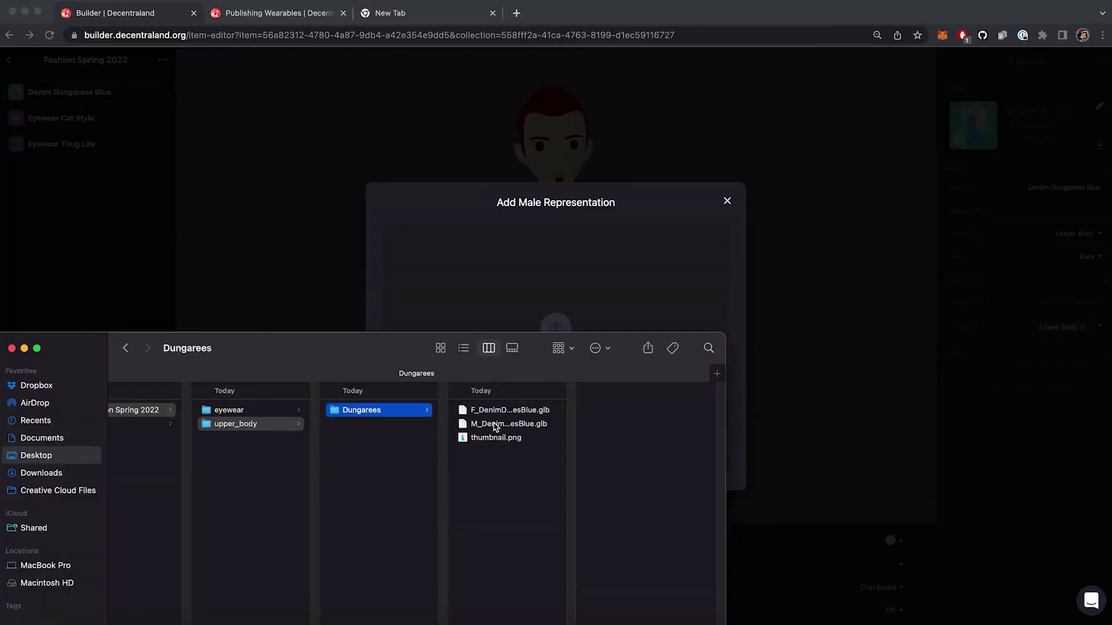
left_click_drag(504, 424, 614, 256)
left_click(698, 434)
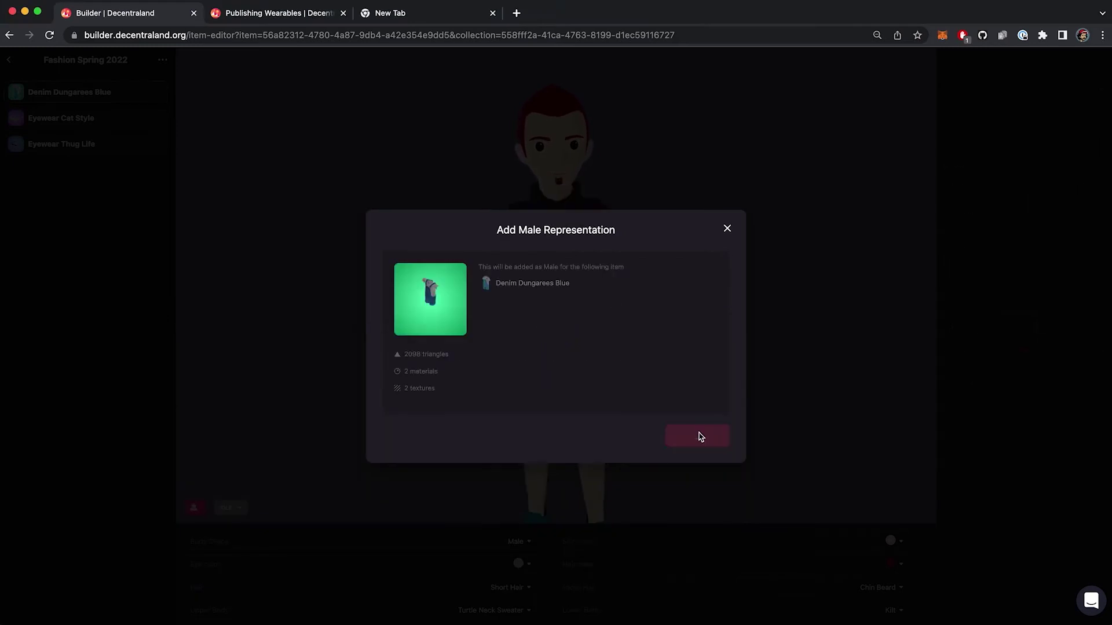
- Preview the dungarees on the avatar, then play the Dance animation with Eyewear Cat Style
left_click(158, 92)
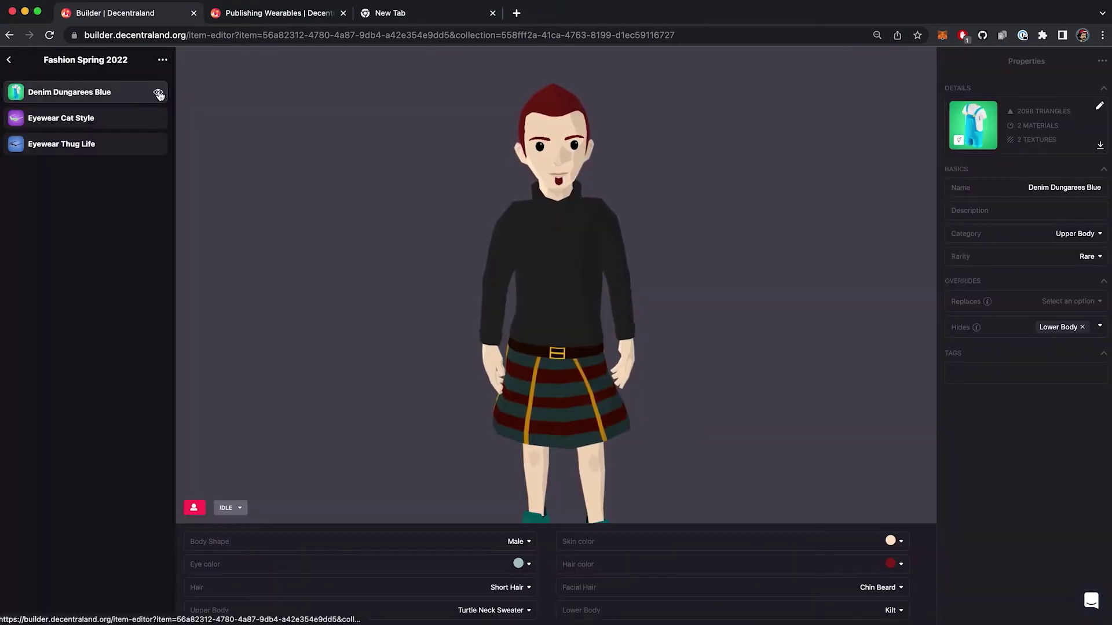
left_click_drag(610, 249, 623, 255)
left_click(86, 118)
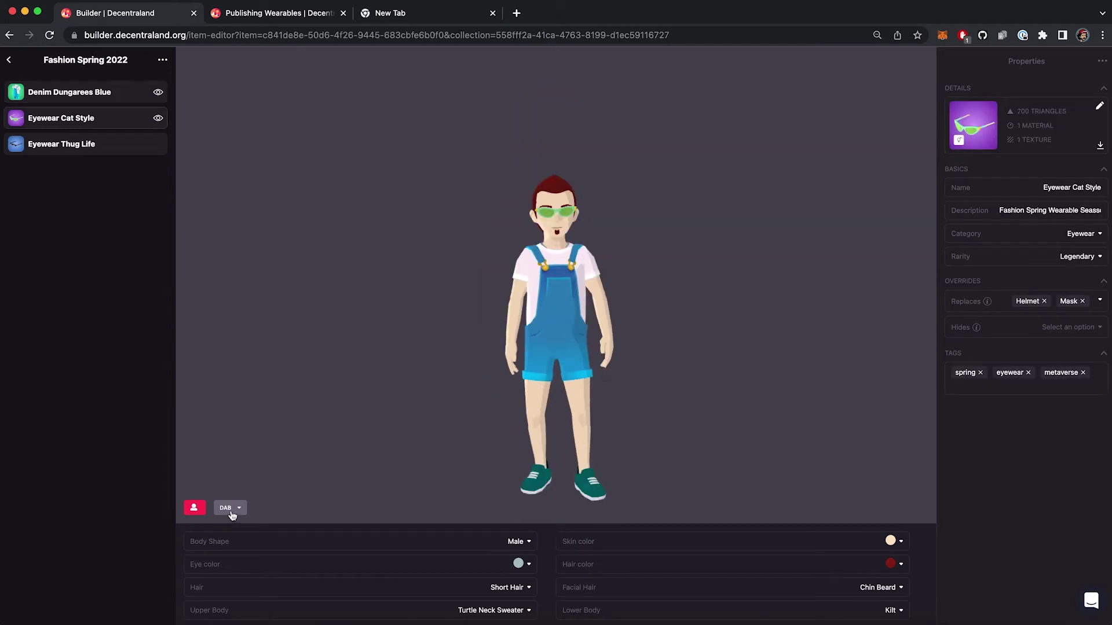
left_click(231, 508)
left_click(277, 310)
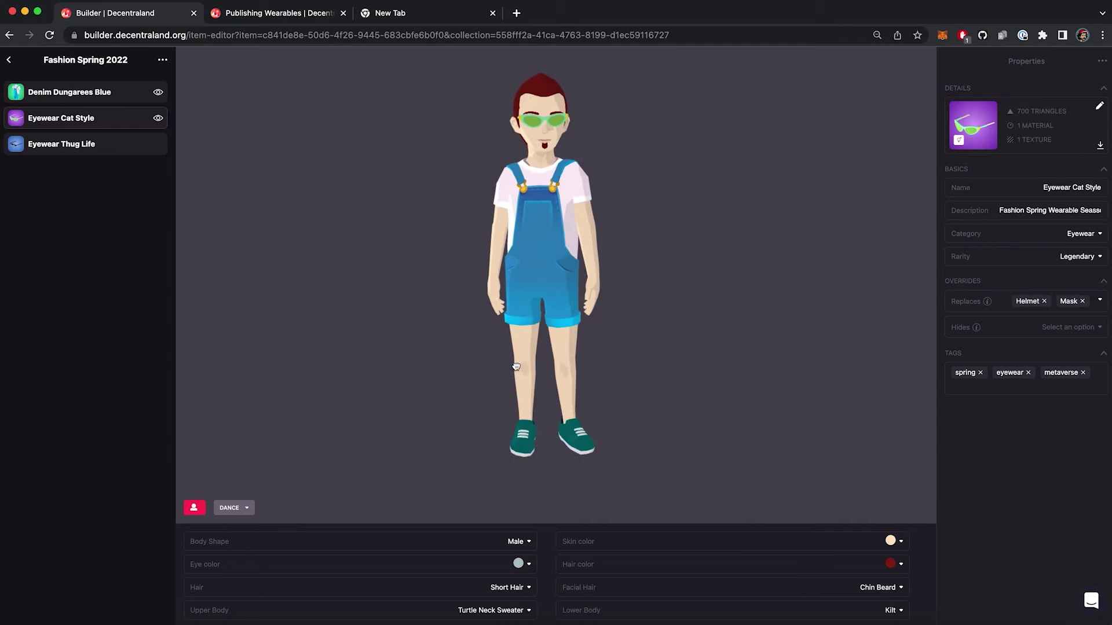
left_click(9, 59)
- Open the Fashion Spring 2022 collection and price Eyewear Cat Style at 20
left_click(10, 59)
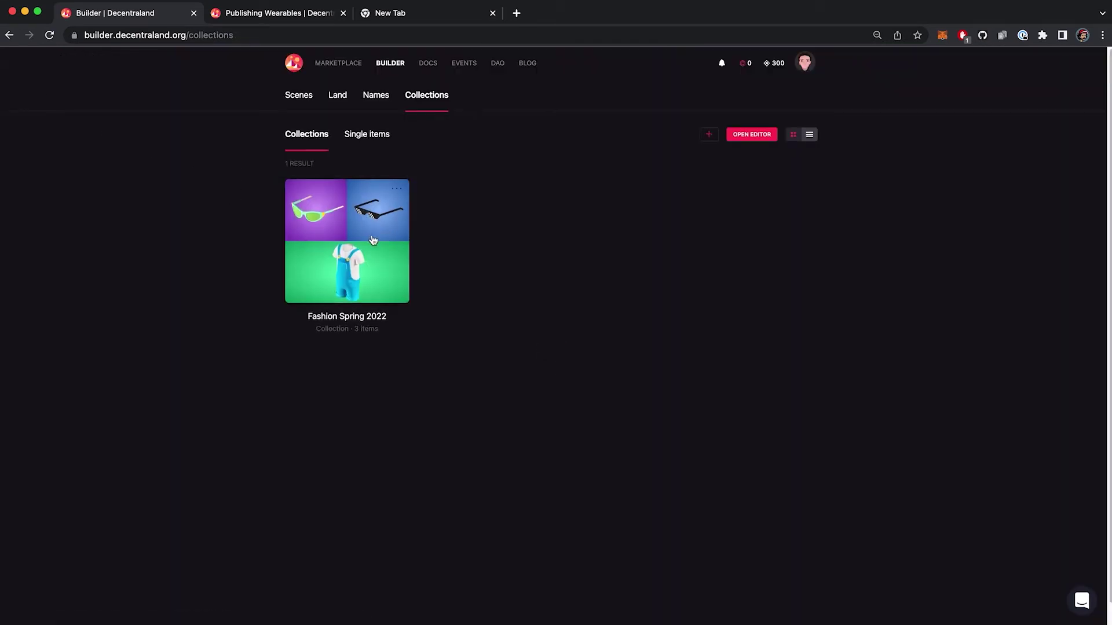
left_click(370, 239)
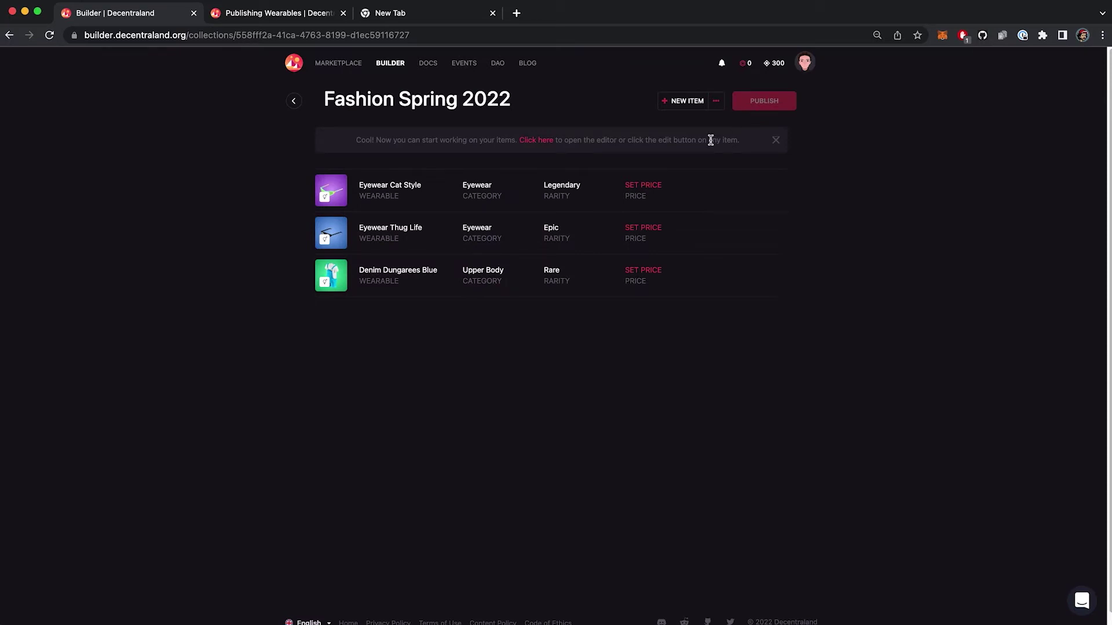
left_click(653, 184)
left_click(557, 316)
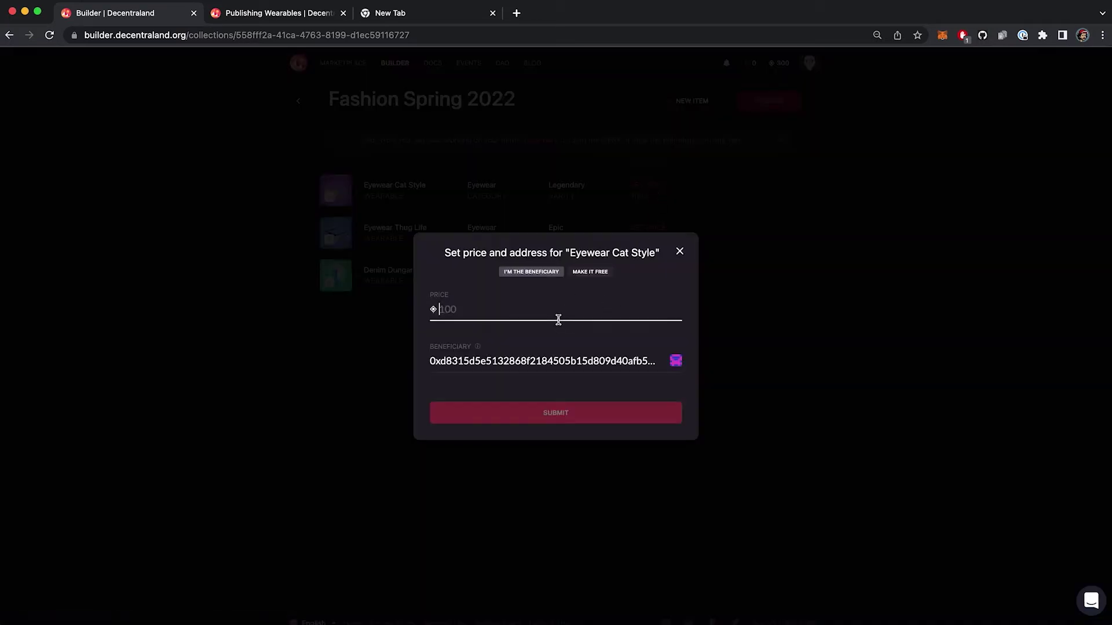
type("20")
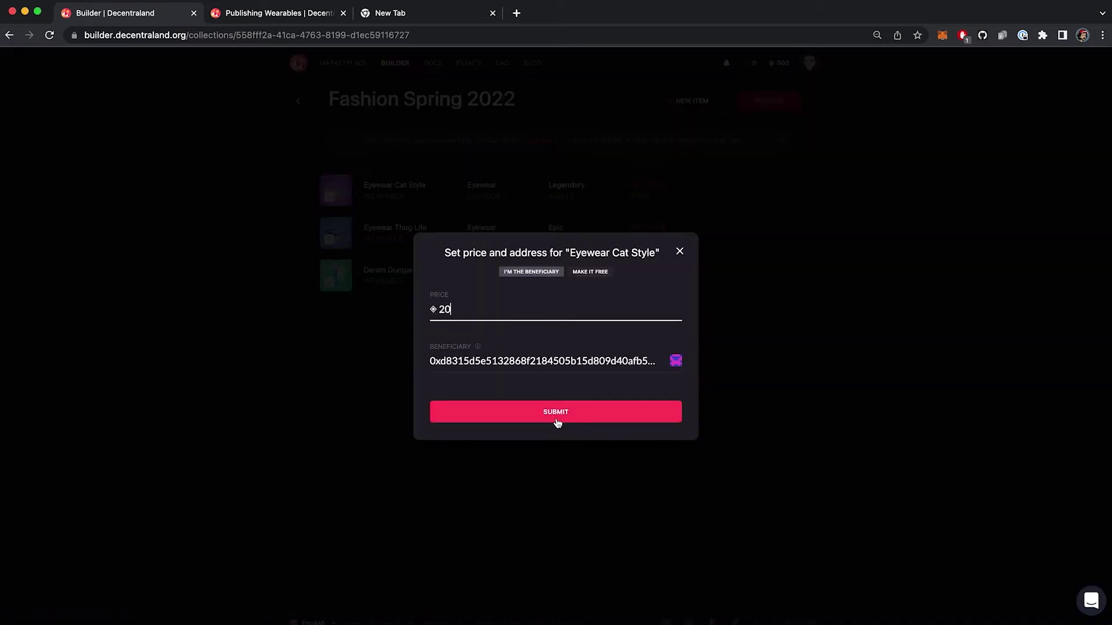
left_click(558, 418)
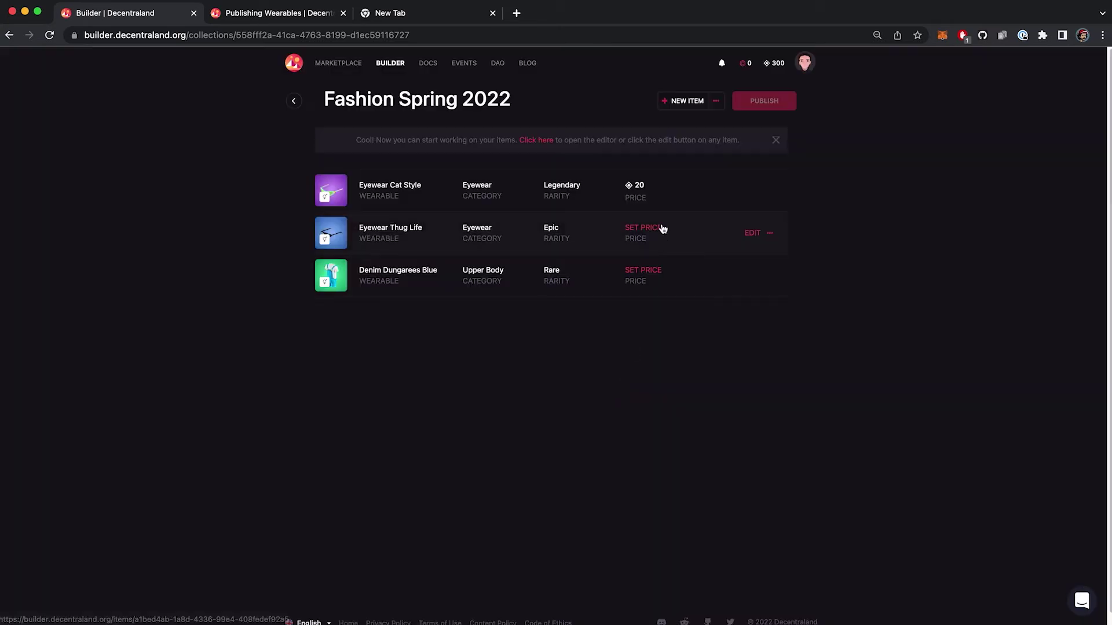
- Price Eyewear Thug Life and Denim Dungarees Blue at 10 each
left_click(657, 227)
left_click(484, 305)
type("10")
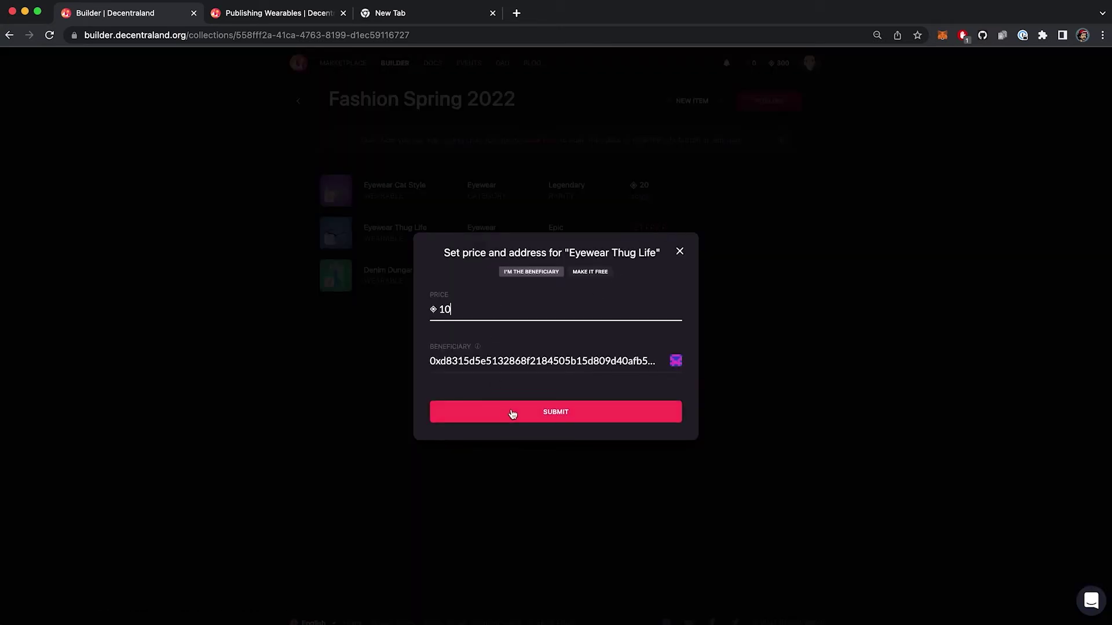
left_click(512, 413)
left_click(645, 272)
left_click(596, 318)
type("10")
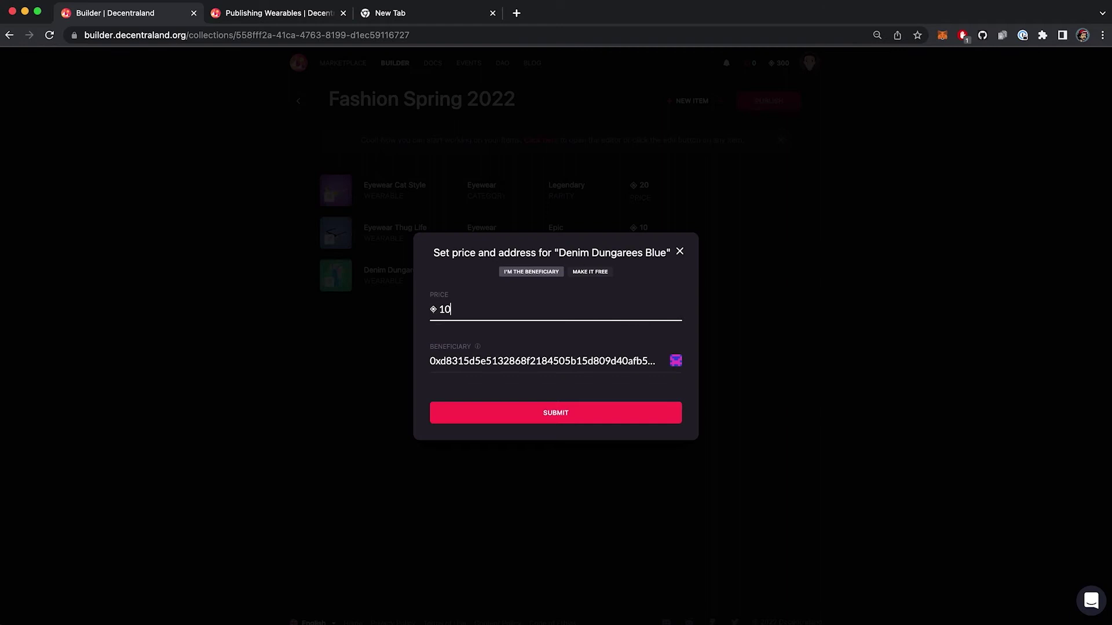
left_click(598, 415)
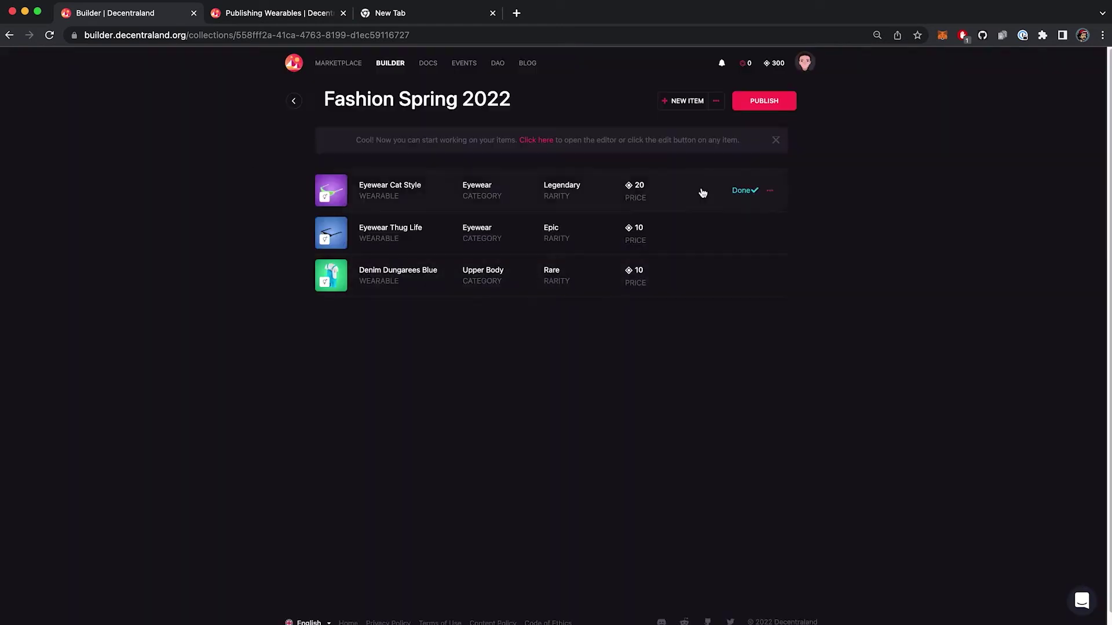
- Open the collection with 'See in world', sign in with the wallet, and switch to Ropsten Test Network
left_click(716, 102)
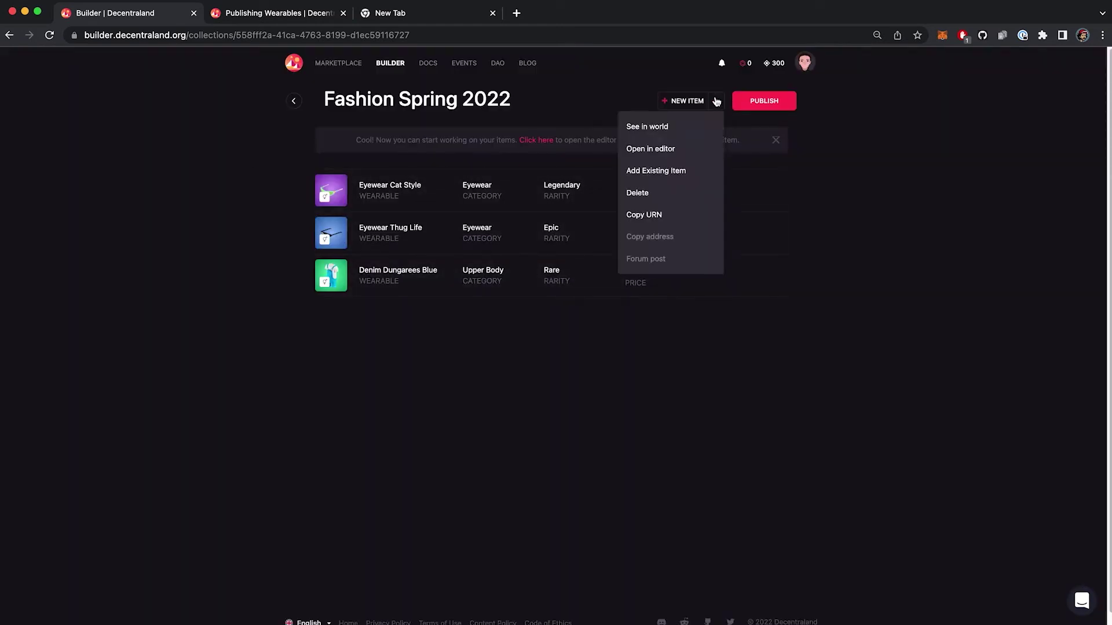
left_click(669, 133)
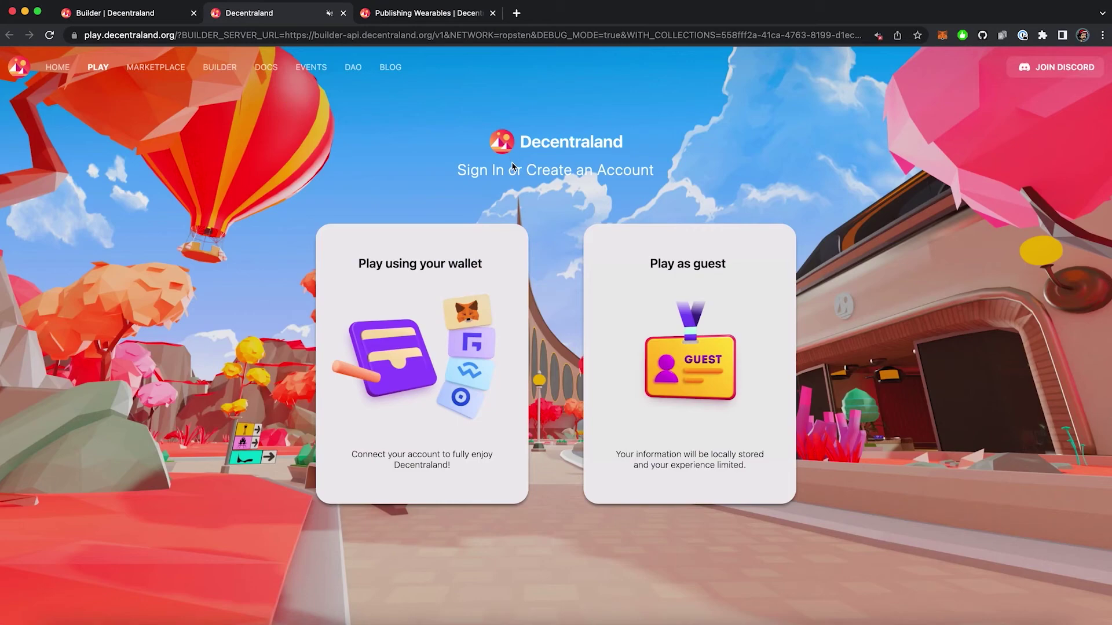
left_click(494, 270)
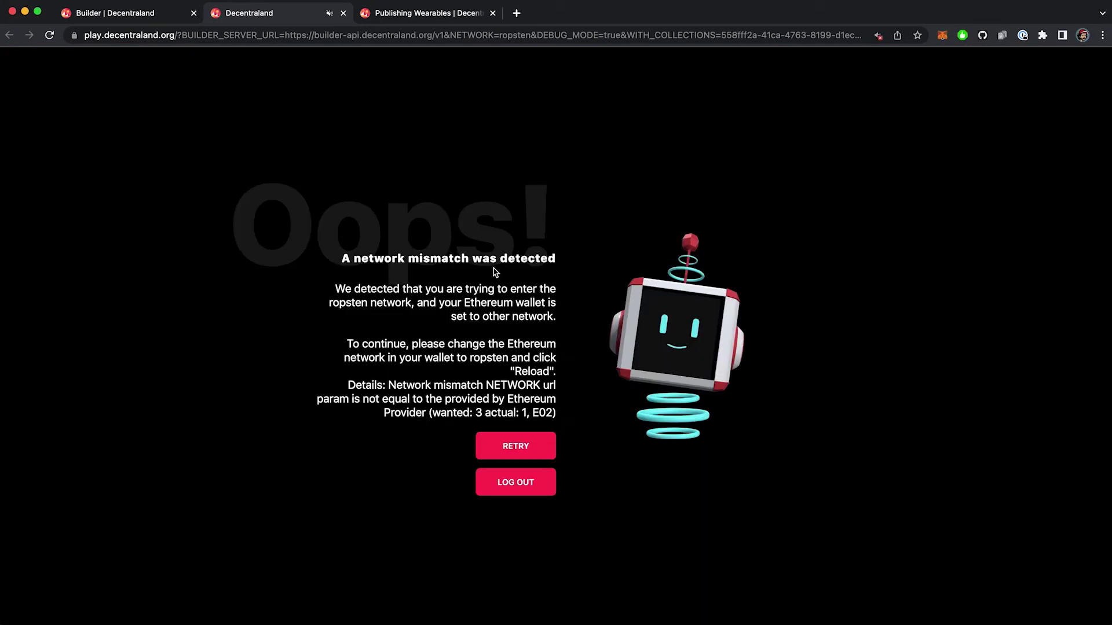
left_click_drag(349, 342, 555, 373)
left_click(563, 377)
left_click(942, 36)
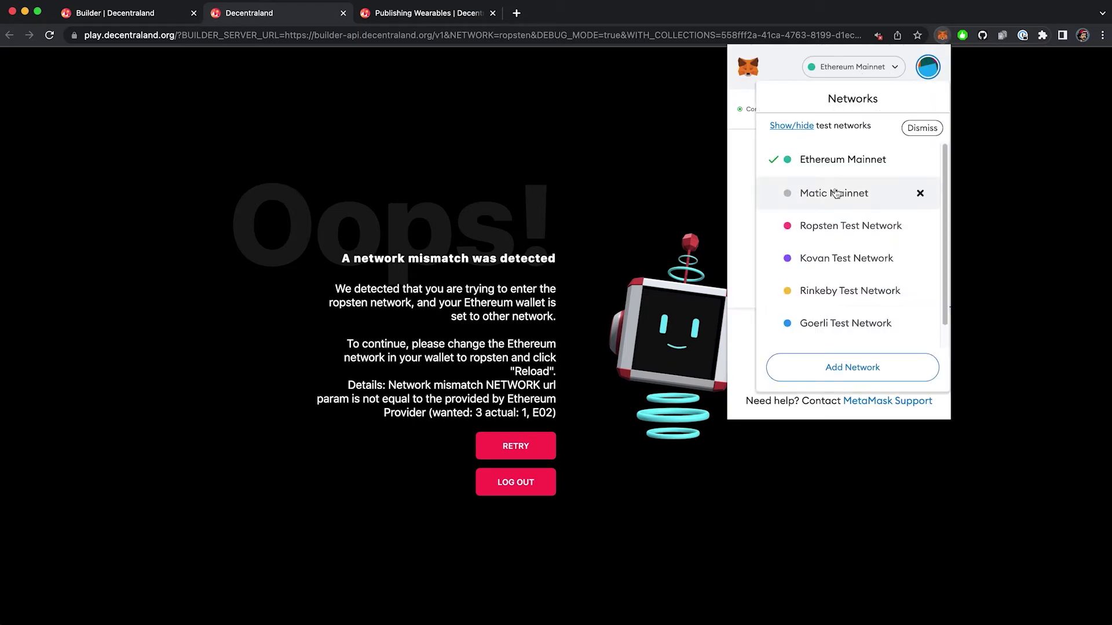
left_click(837, 226)
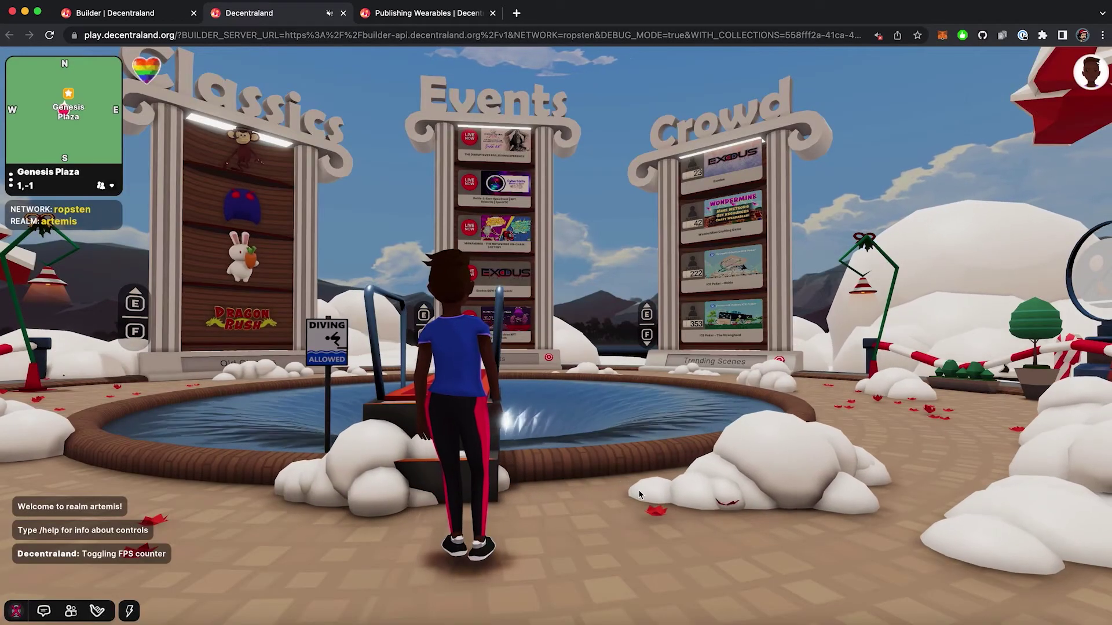
- Dress the avatar in the blue dungarees and black pixel sunglasses from the Backpack collectibles
left_click(1088, 72)
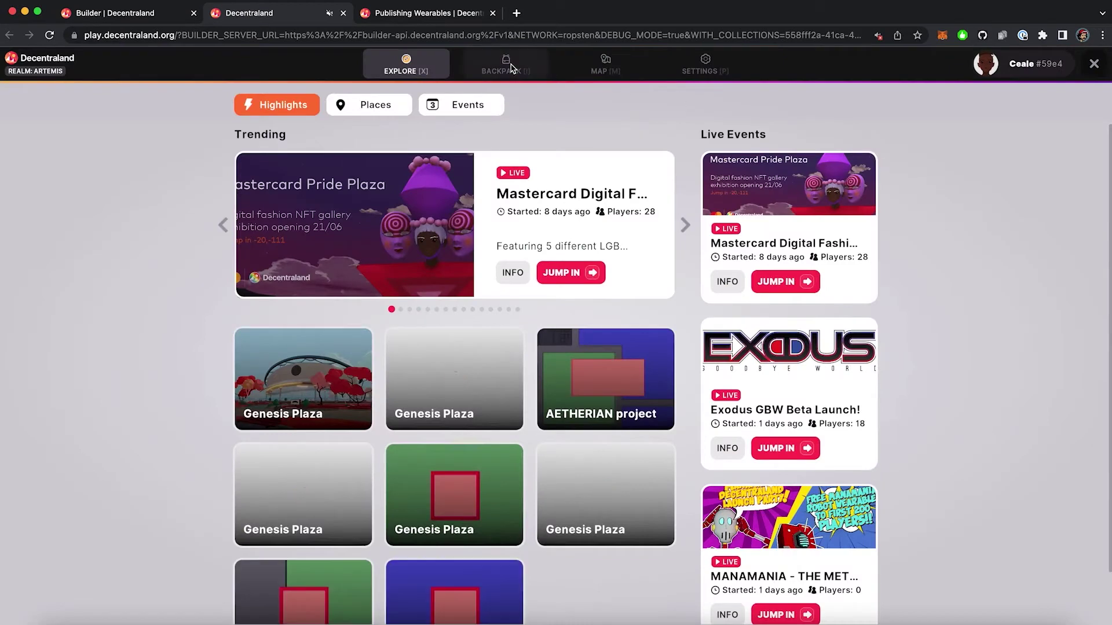
key("i")
left_click(637, 155)
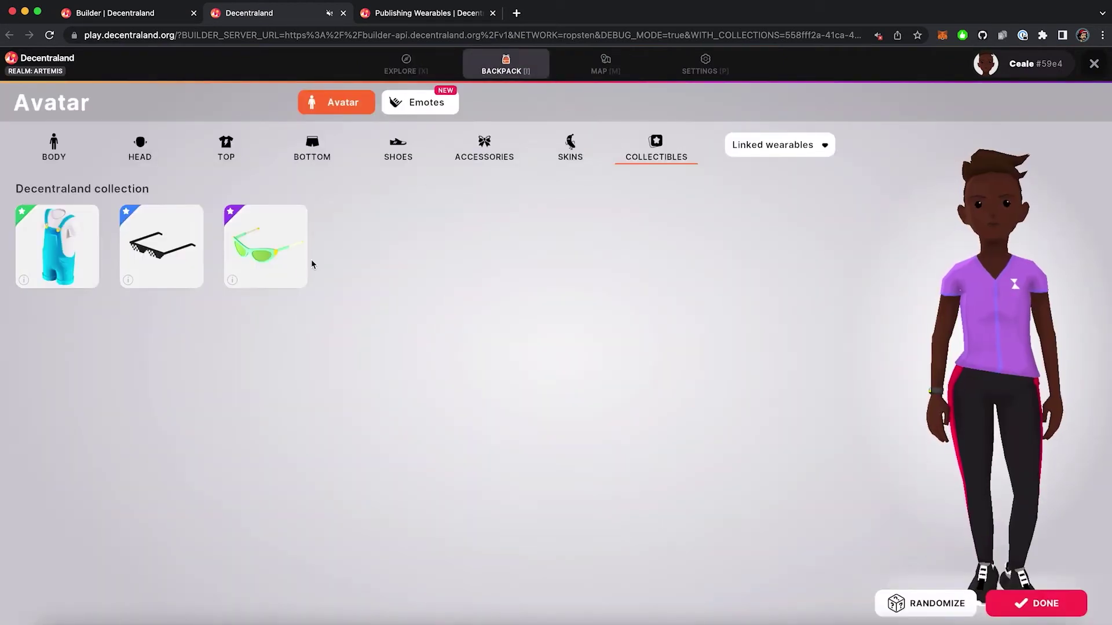
left_click(87, 258)
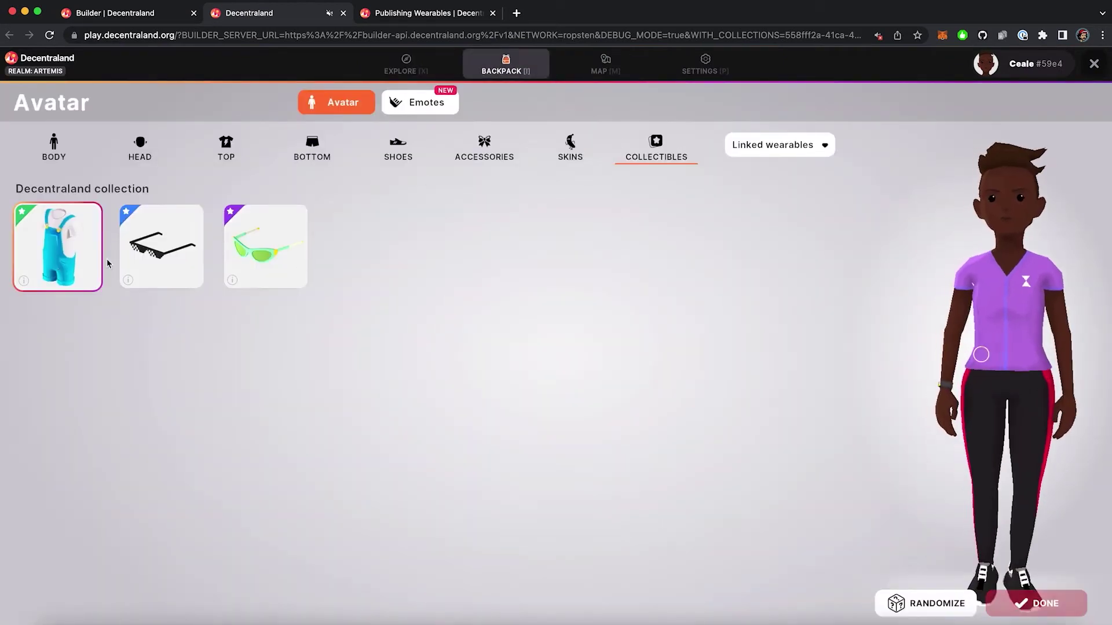
left_click(174, 267)
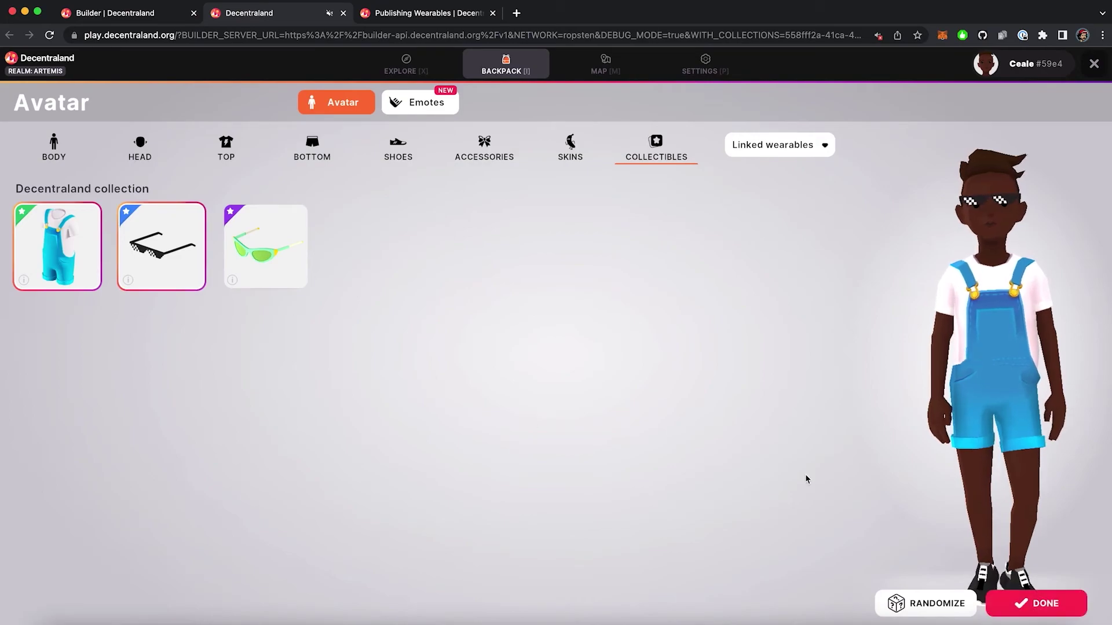
left_click(1036, 604)
- Walk the avatar around Genesis Plaza and play the clap emote to show the outfit
key("a")
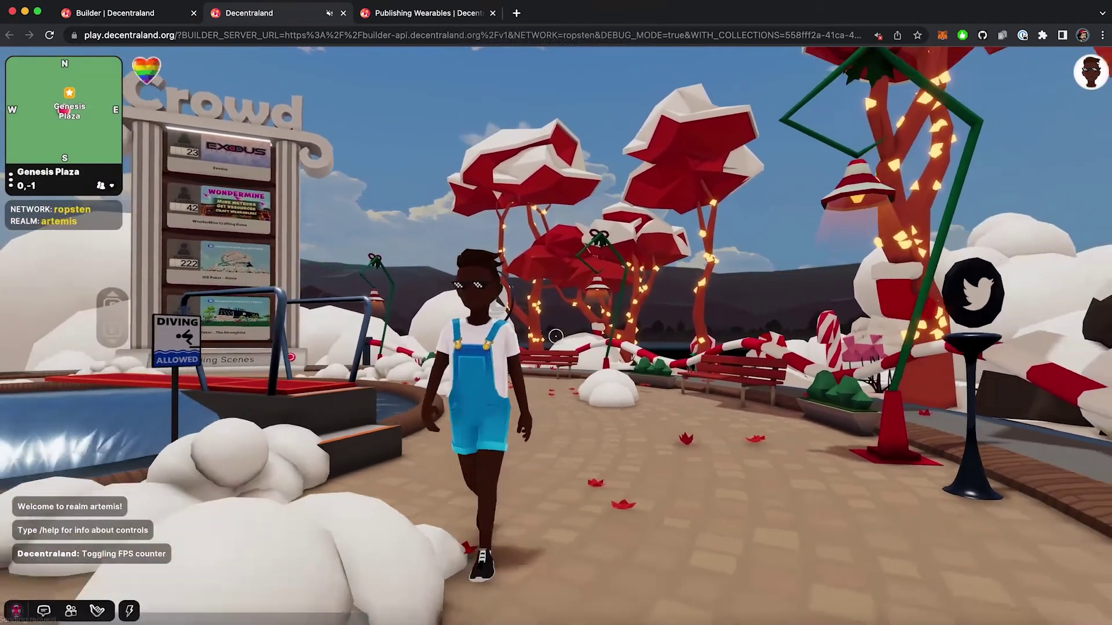
key("b")
key("1")
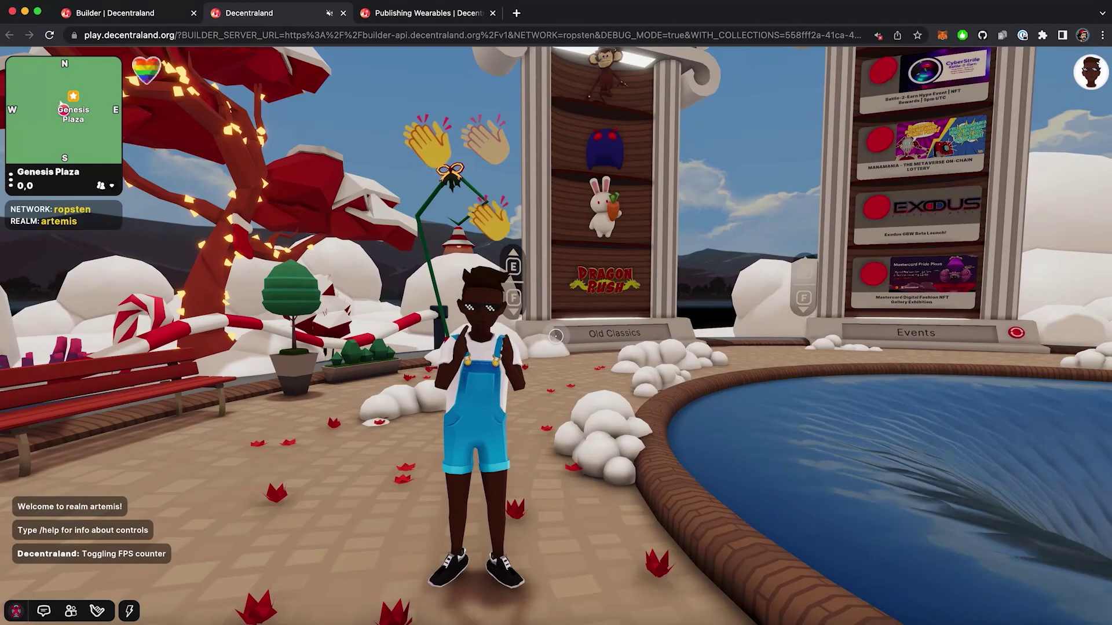
key("a")
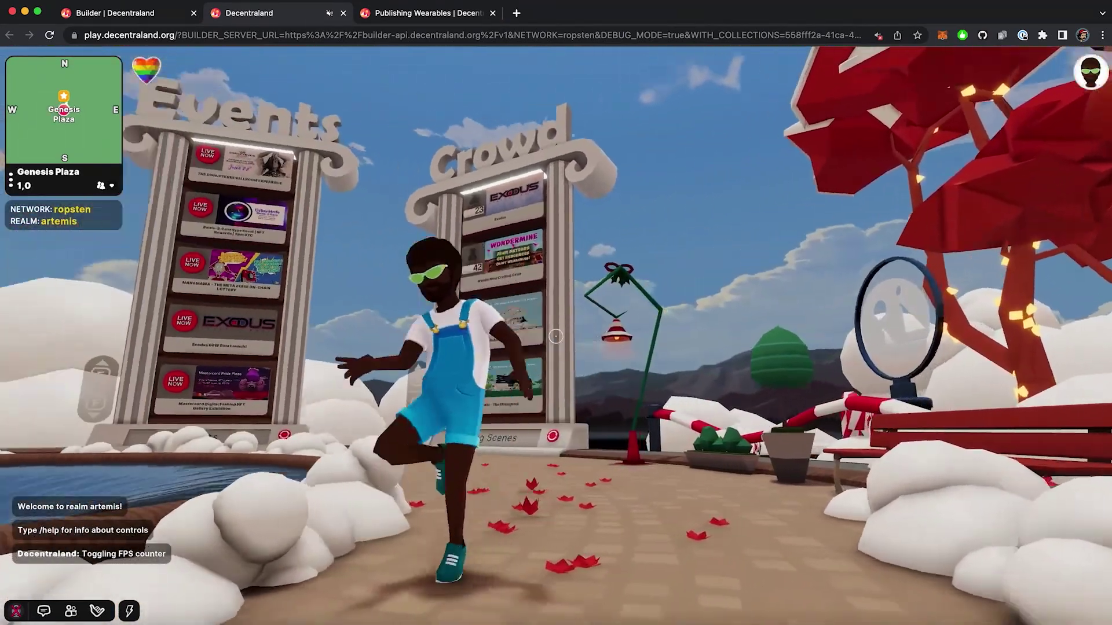
- Close the world tab and switch the wallet network to Ethereum Mainnet
key("w")
key("super+w")
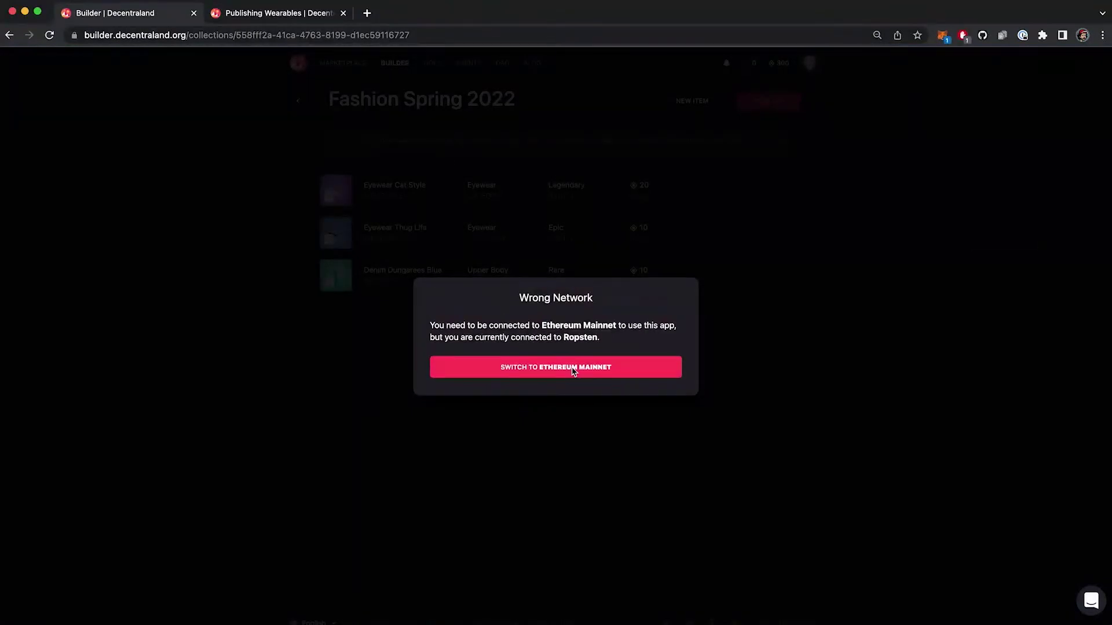
left_click(573, 371)
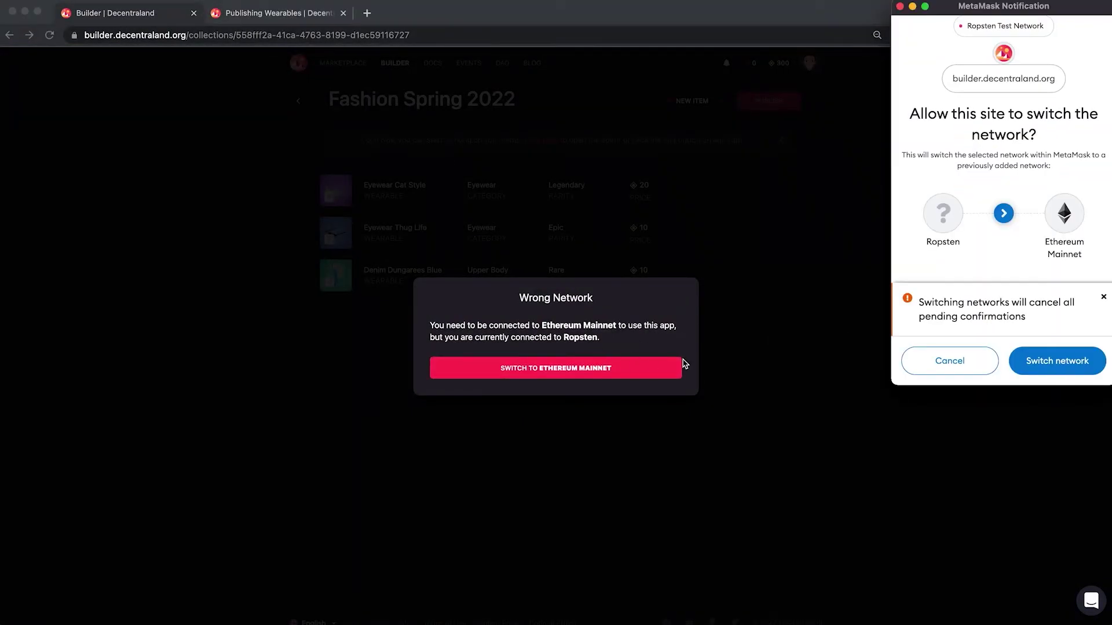
left_click(1069, 362)
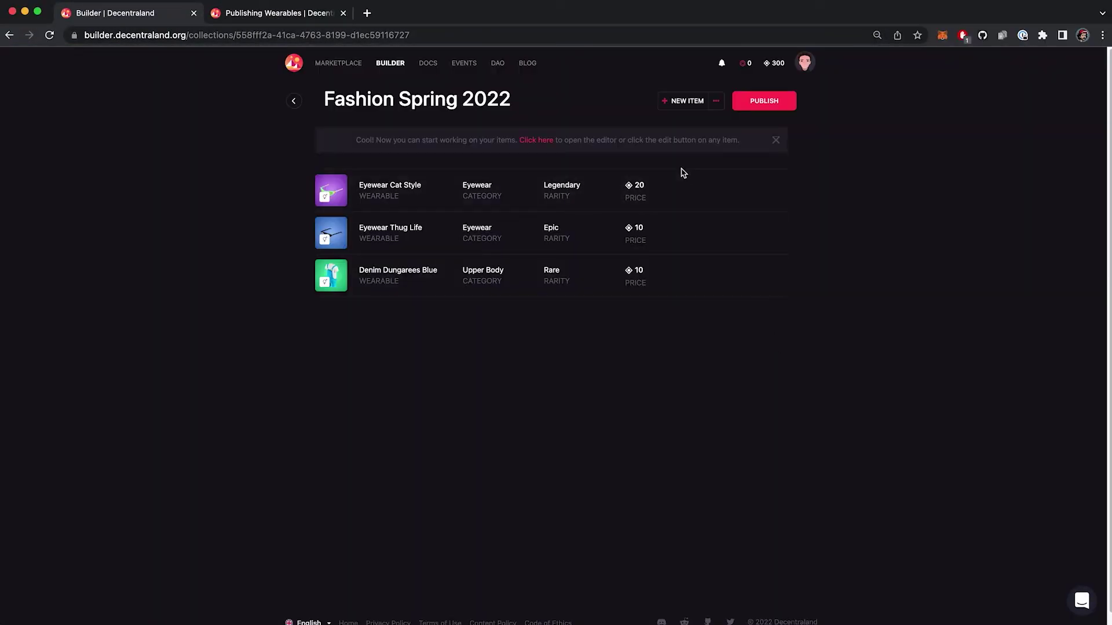
- Start publishing Fashion Spring 2022 and sign the MANA authorization request
left_click(770, 104)
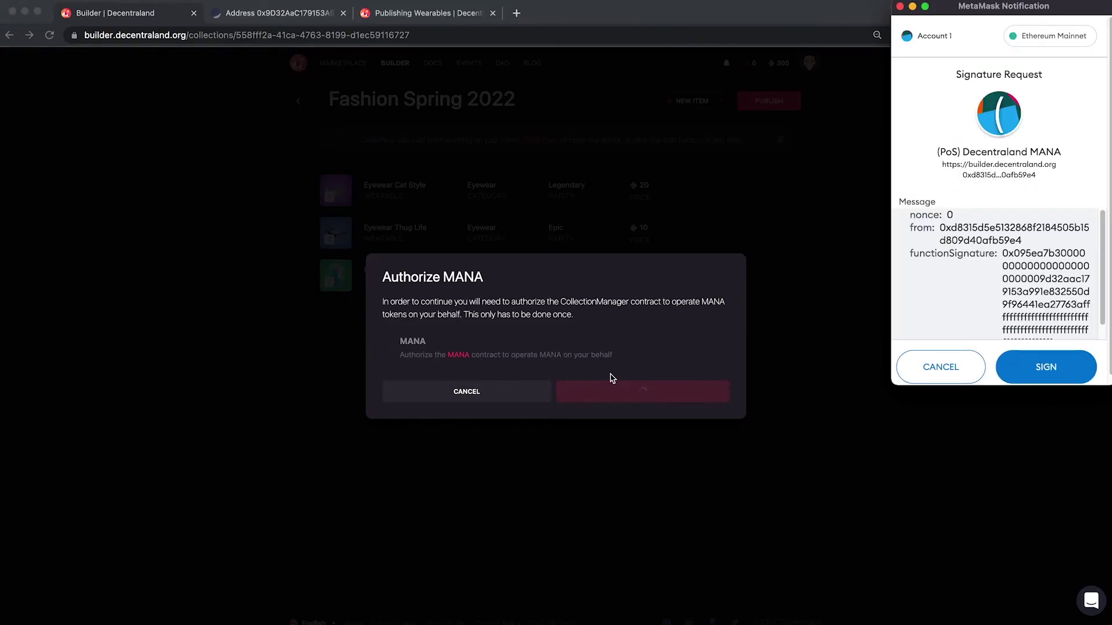
scroll(1050, 301, "down", 1)
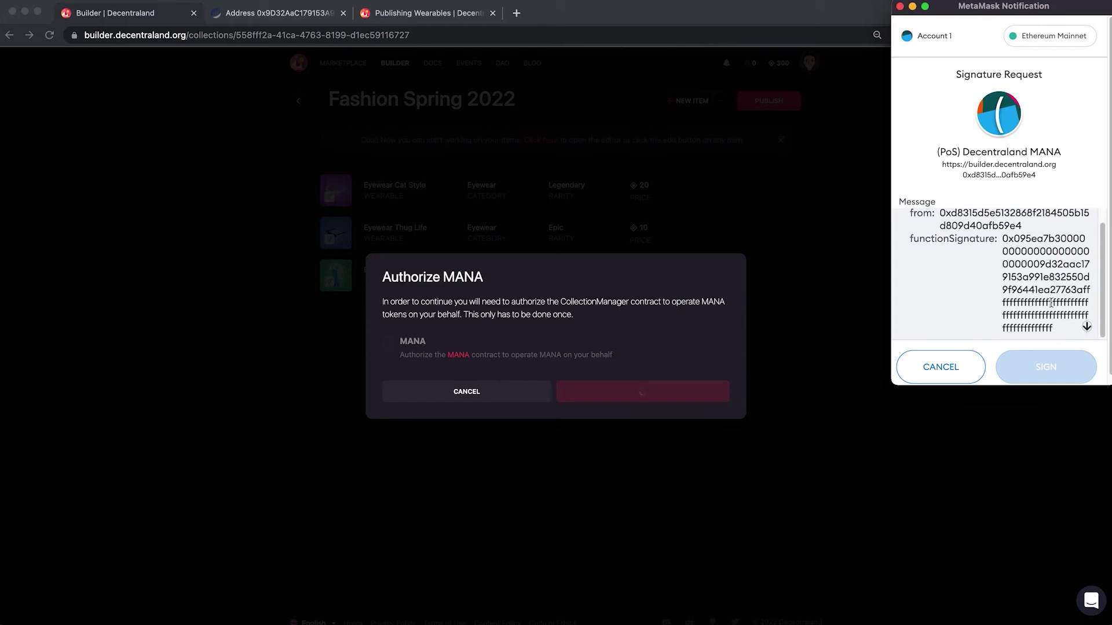
left_click(1086, 327)
left_click(1069, 369)
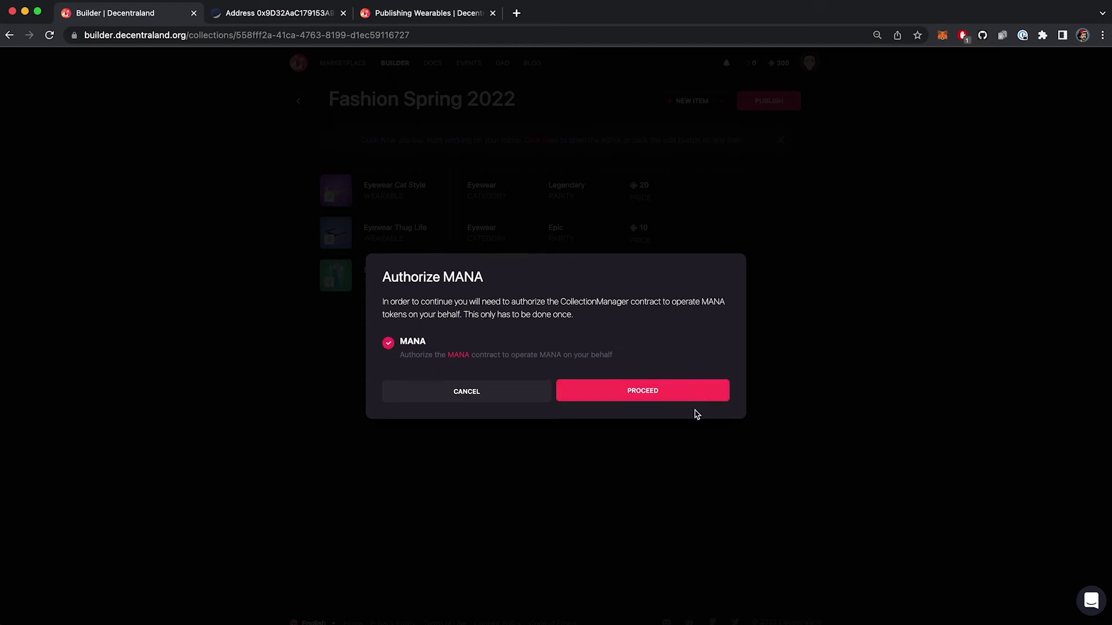
- Accept the 300 MANA fee, pass the content policy, and enter the contact e-mail address
left_click(693, 390)
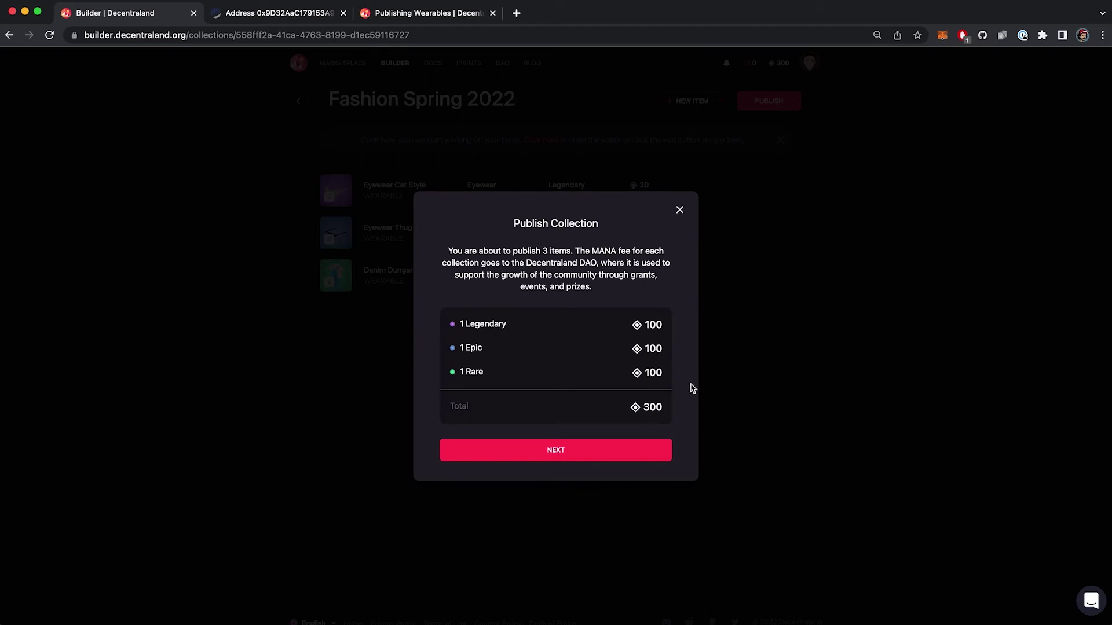
left_click(619, 452)
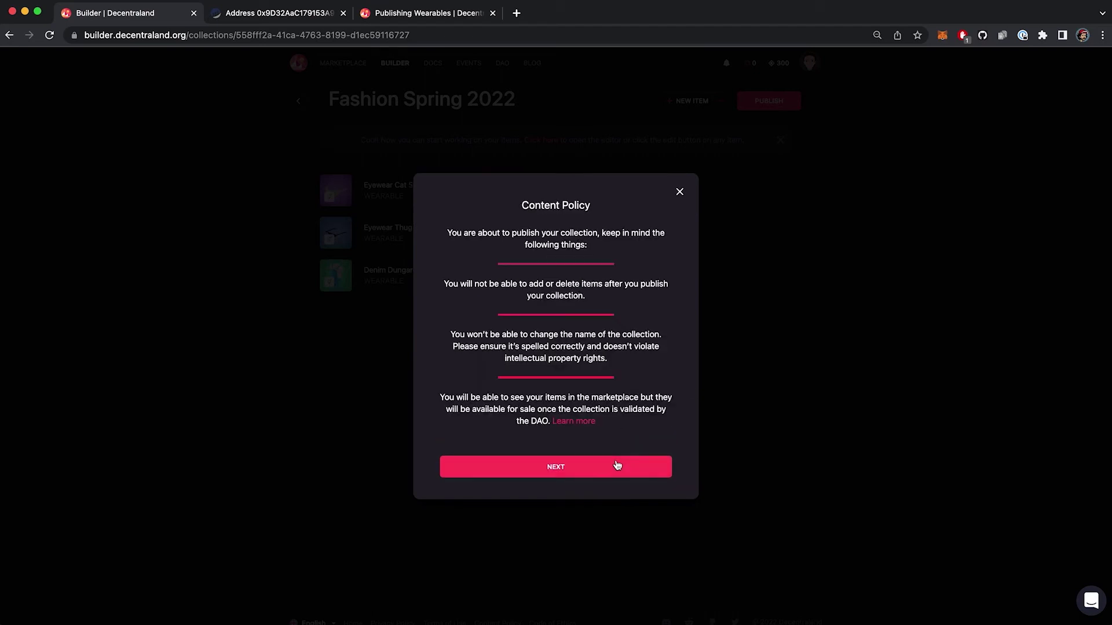
left_click(617, 466)
left_click(651, 405)
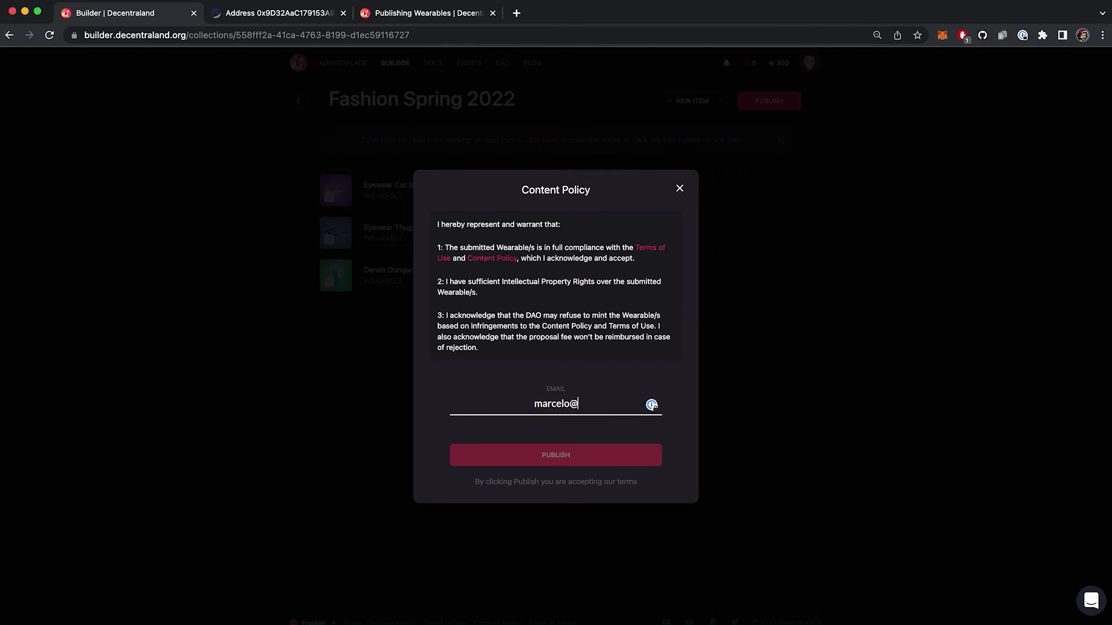
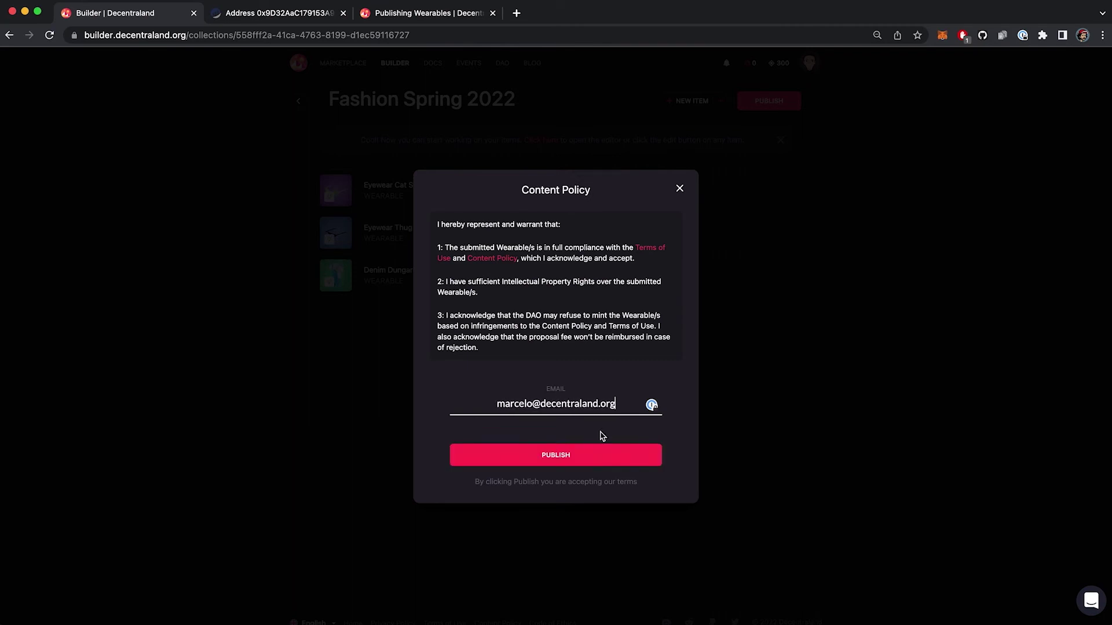
- Publish the collection and close the wallet signature window
left_click(606, 459)
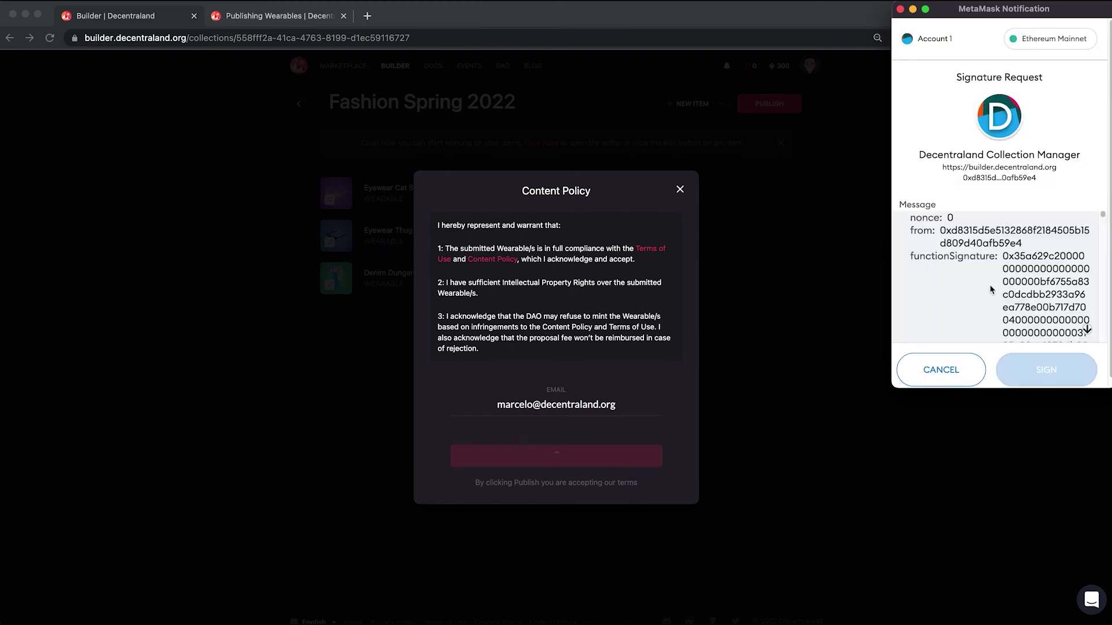
left_click(1087, 333)
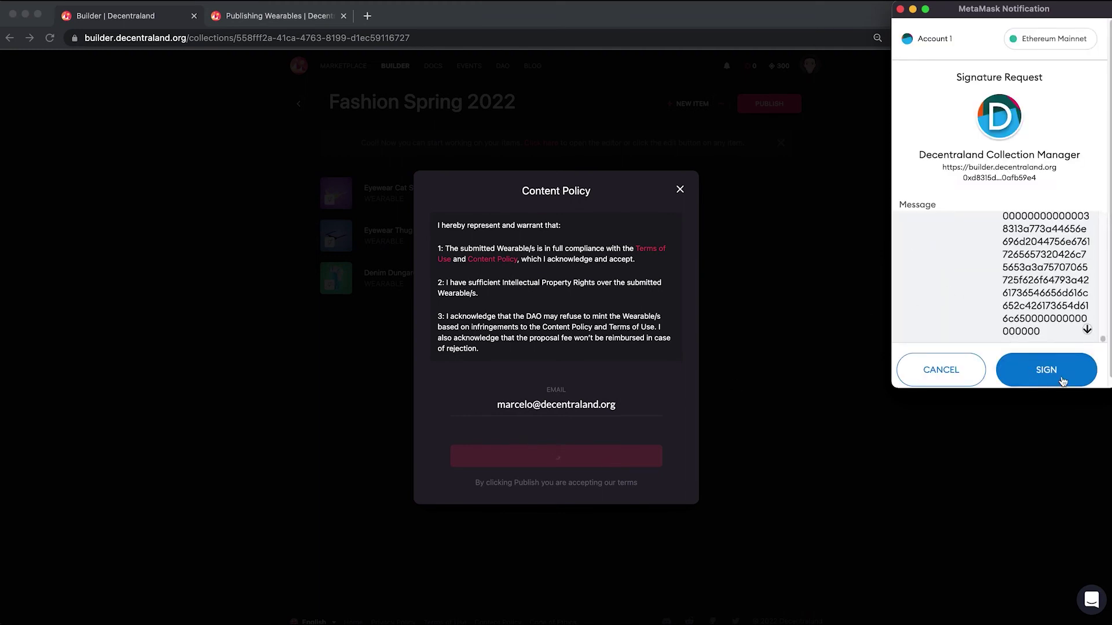
left_click(901, 10)
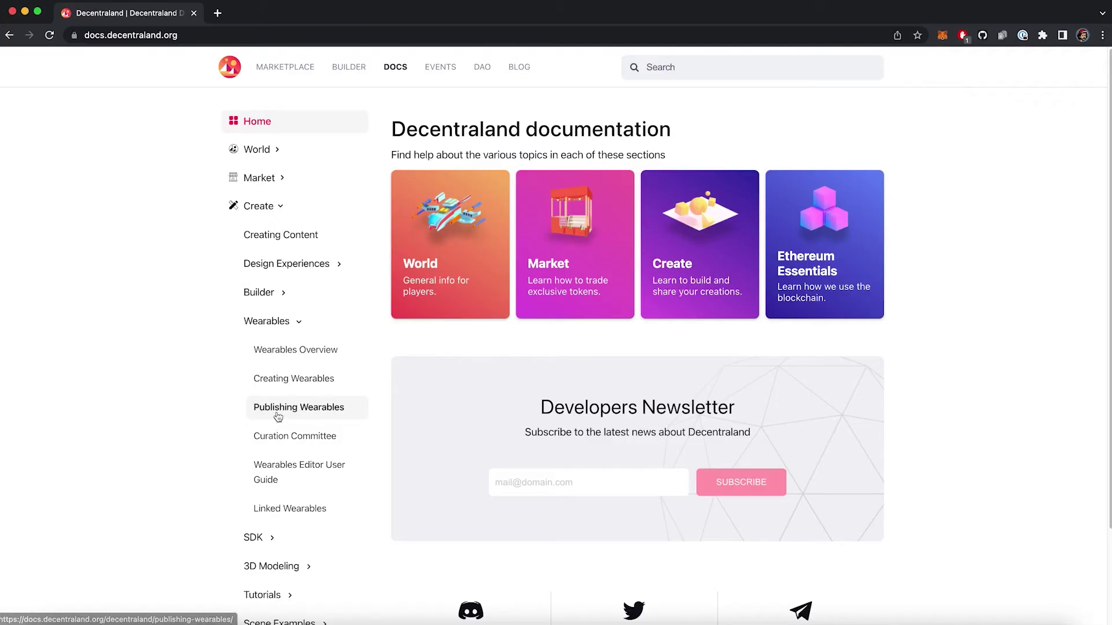
- Open the Publishing Wearables guide and highlight the list of prohibited wearable content
left_click(301, 407)
scroll(455, 407, "down", 3)
scroll(453, 401, "down", 10)
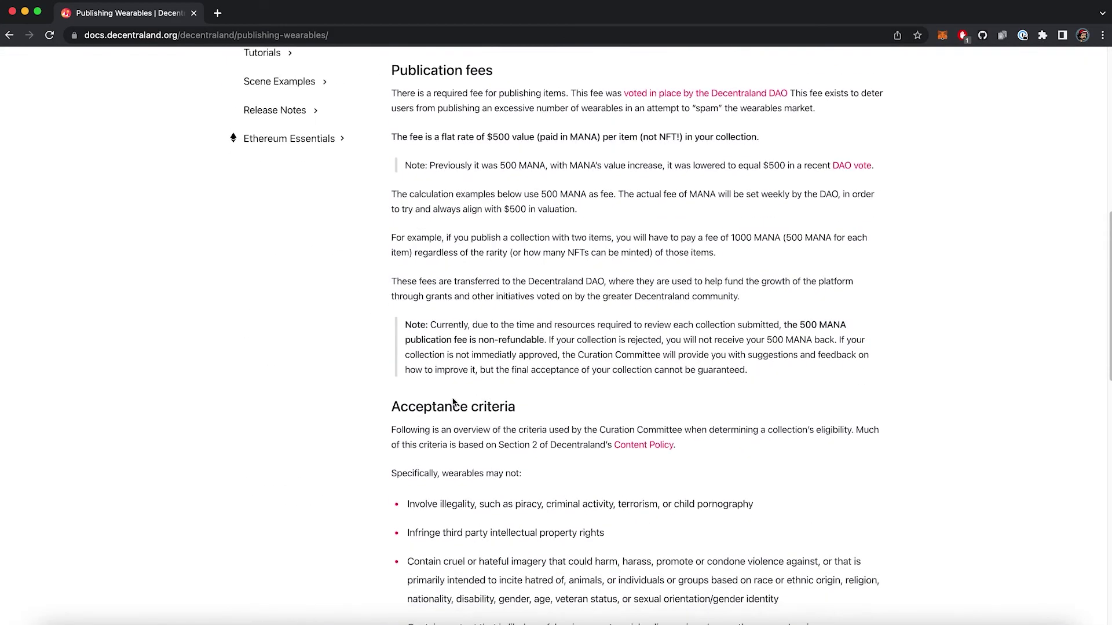
left_click_drag(408, 251, 842, 461)
left_click(842, 461)
- Scroll further and highlight the triangle and texture limits for wearables
scroll(811, 434, "down", 8)
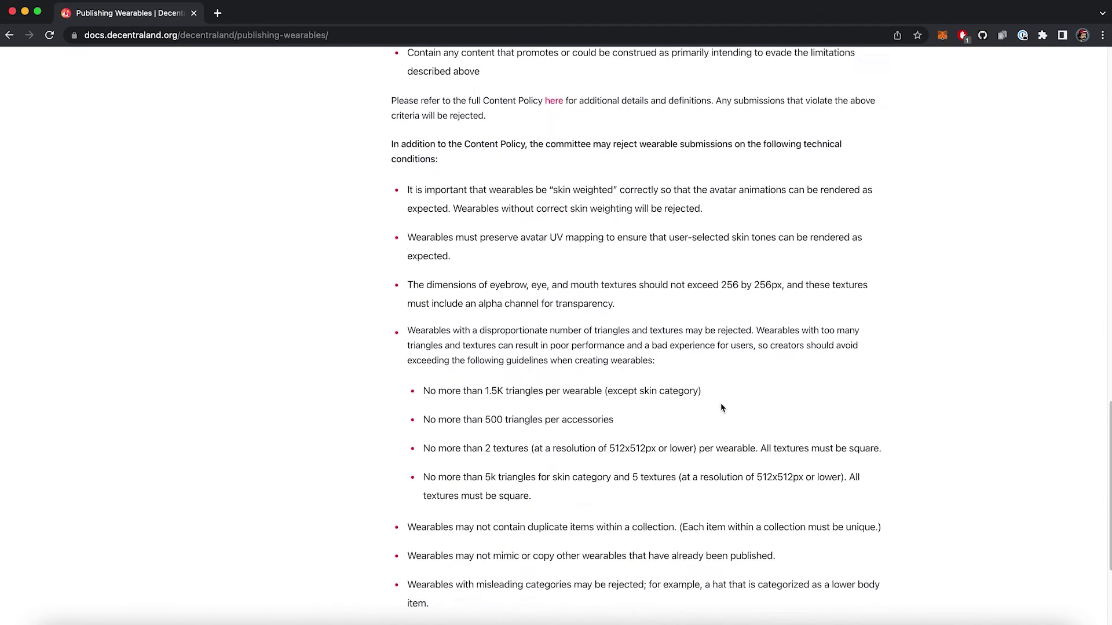
left_click_drag(423, 312, 644, 424)
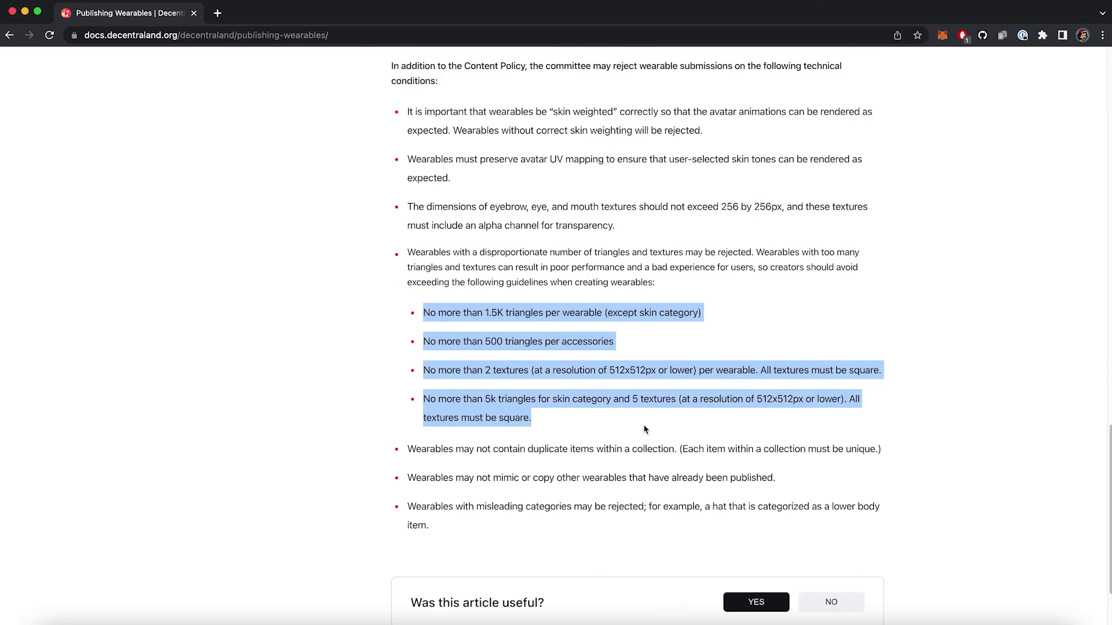
left_click(644, 425)
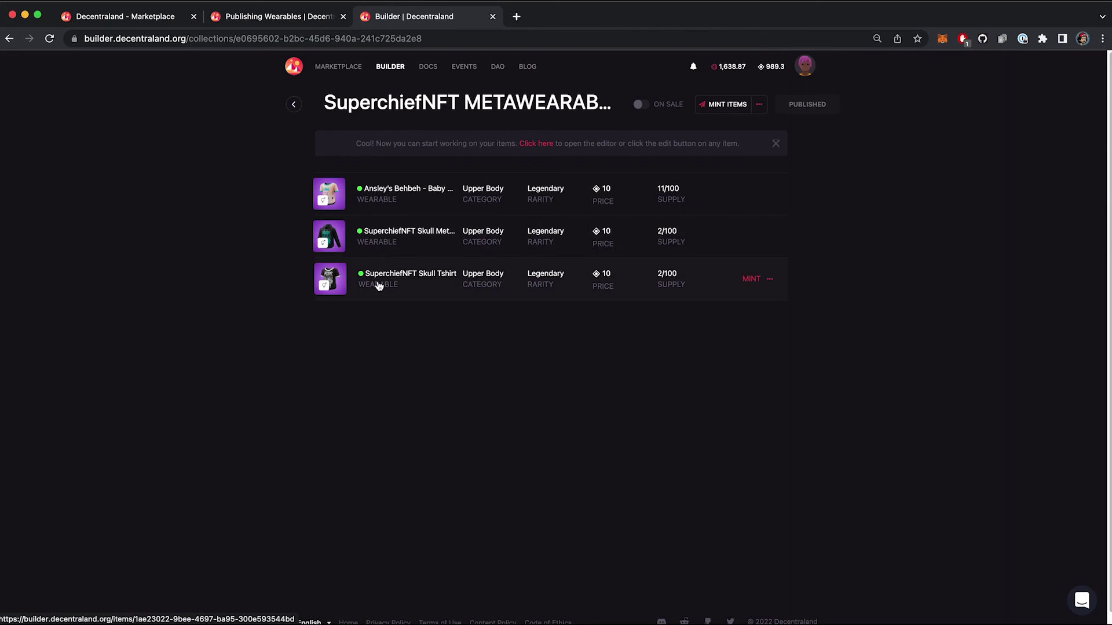
- Turn on sales for the published Superchief collection and sign the MetaMask request
left_click(640, 106)
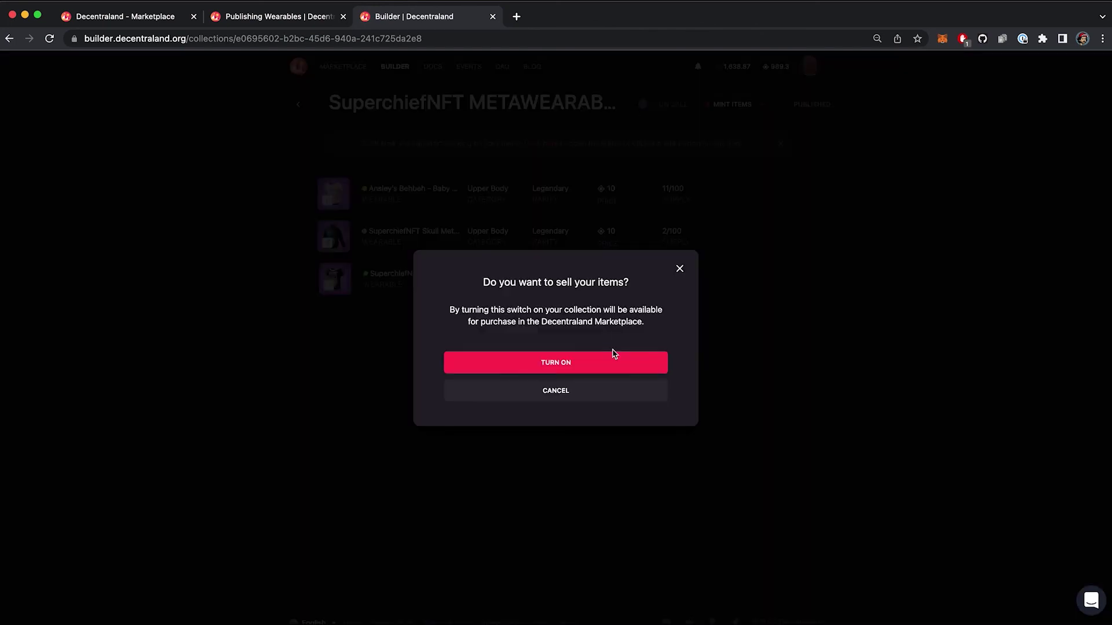
left_click(613, 361)
left_click(1022, 380)
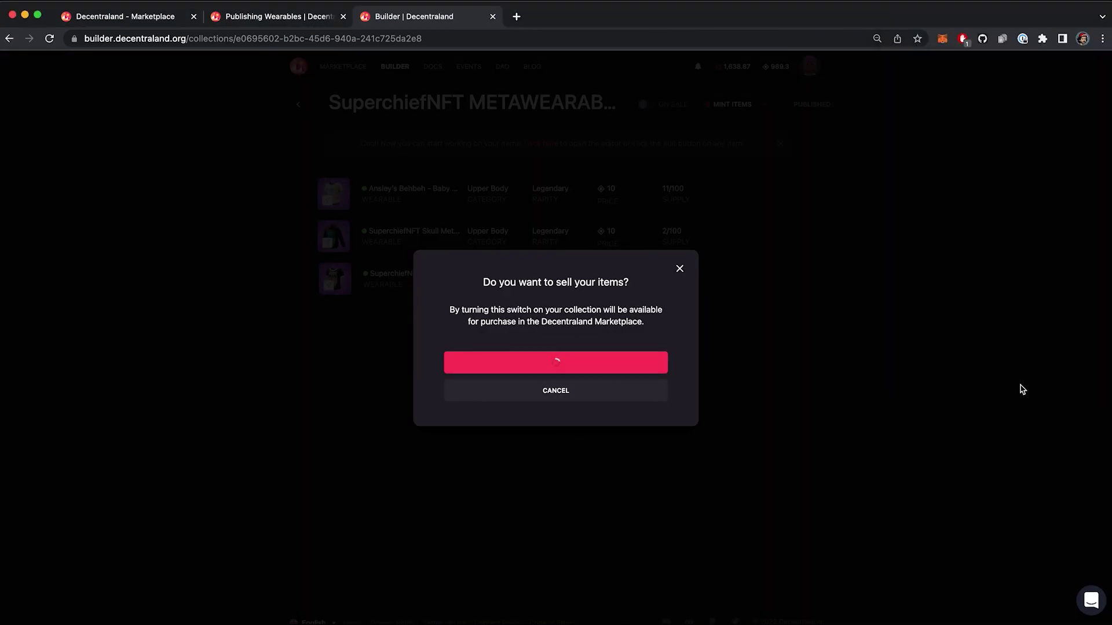
type("uperchief")
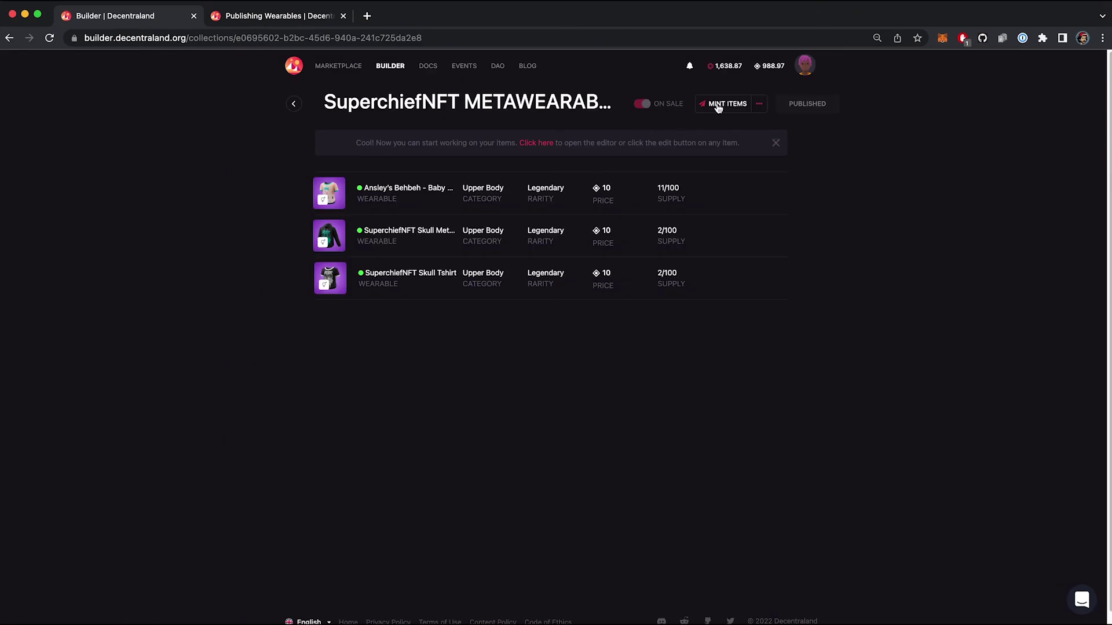
- Show the Mint Items form with an extra address and amount row, then close it
left_click(717, 104)
left_click(716, 219)
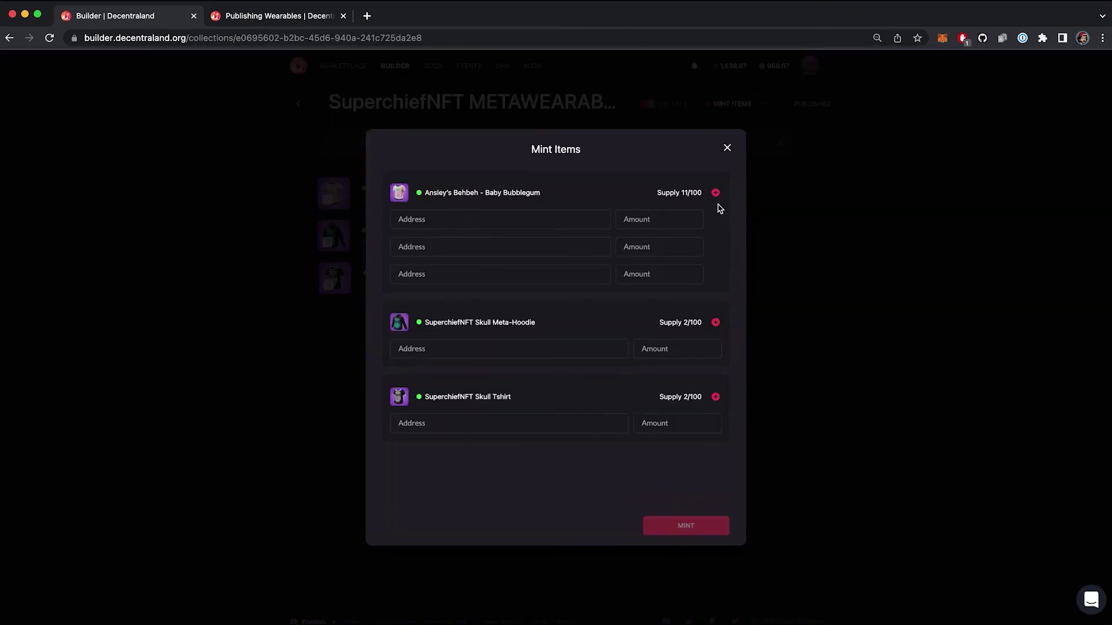
left_click(724, 149)
- Show the Collaborators settings with a new collaborator address entry, then close them
left_click(760, 103)
left_click(711, 174)
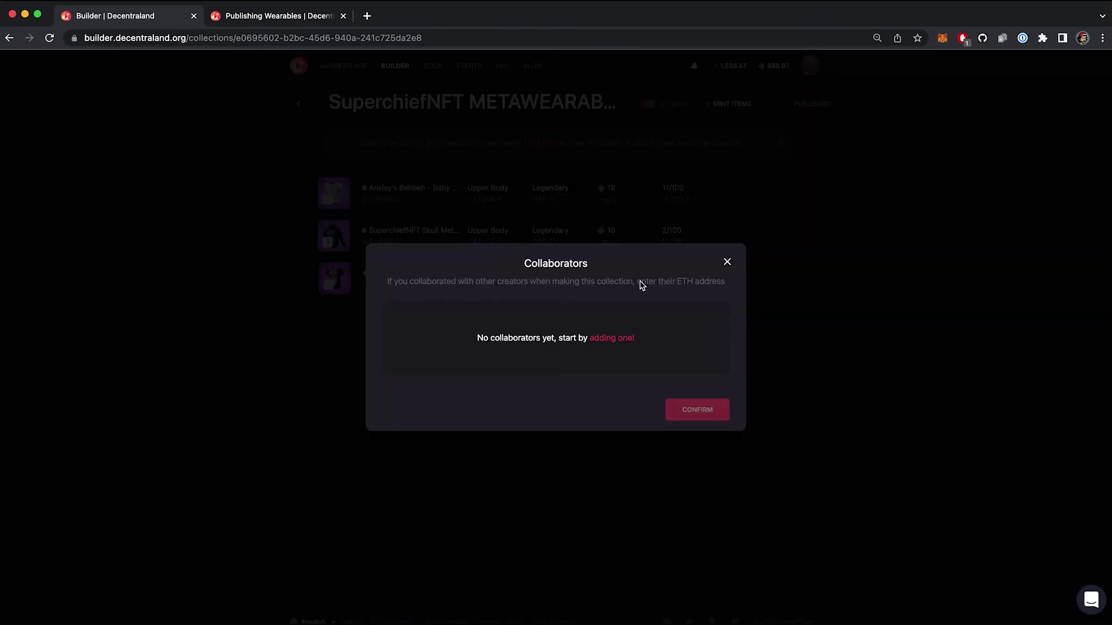
left_click(608, 340)
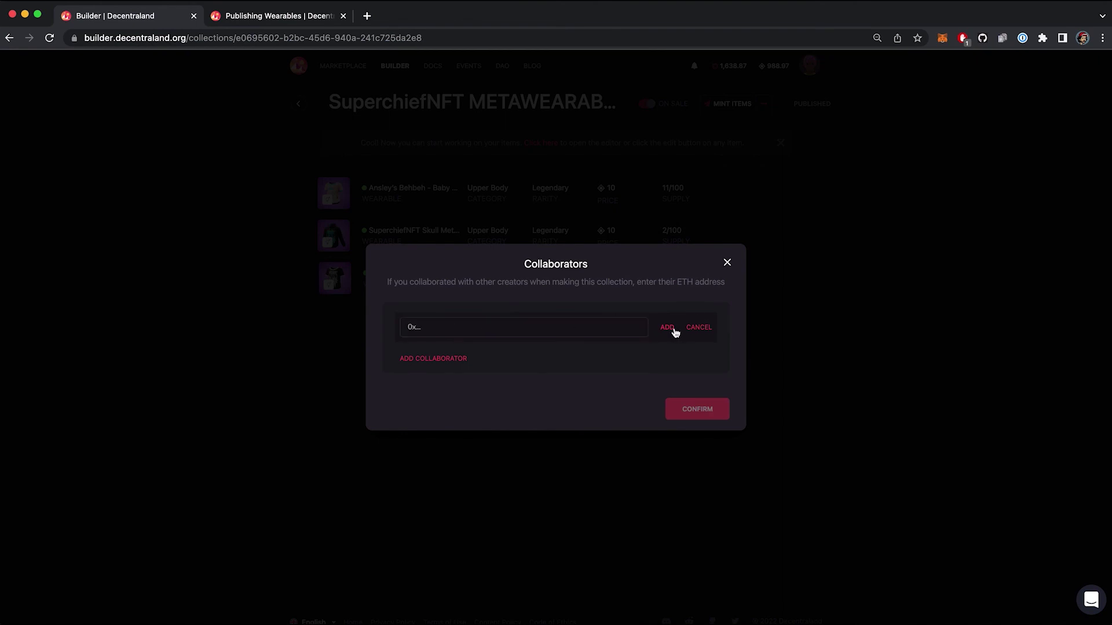
left_click(728, 263)
- Open the Minters settings and add a blank minter address entry
left_click(759, 104)
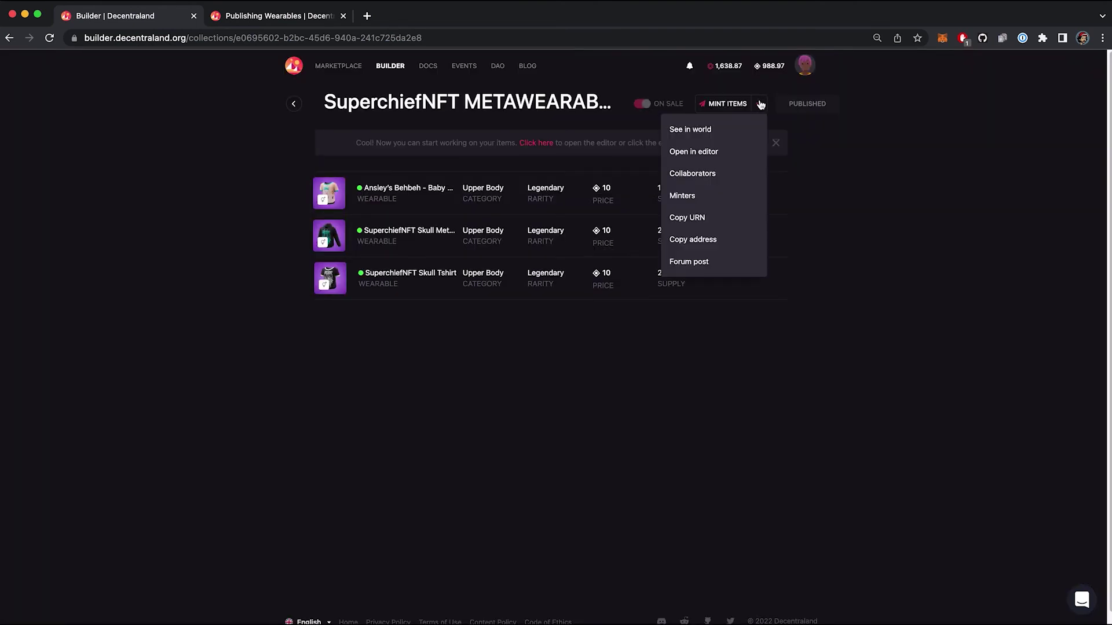
left_click(727, 195)
left_click(602, 341)
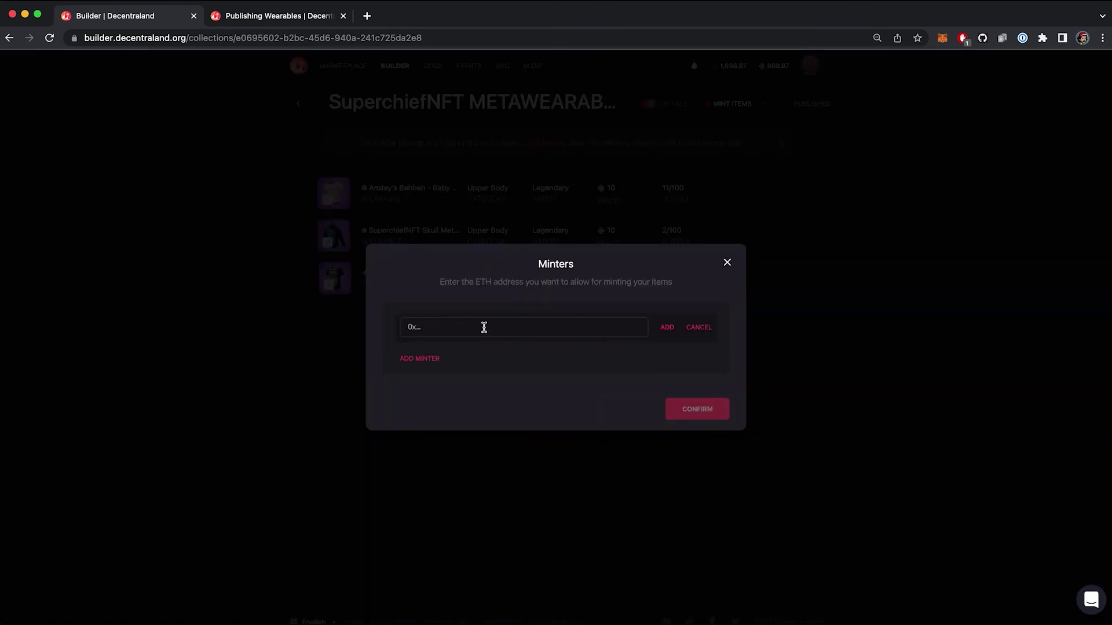